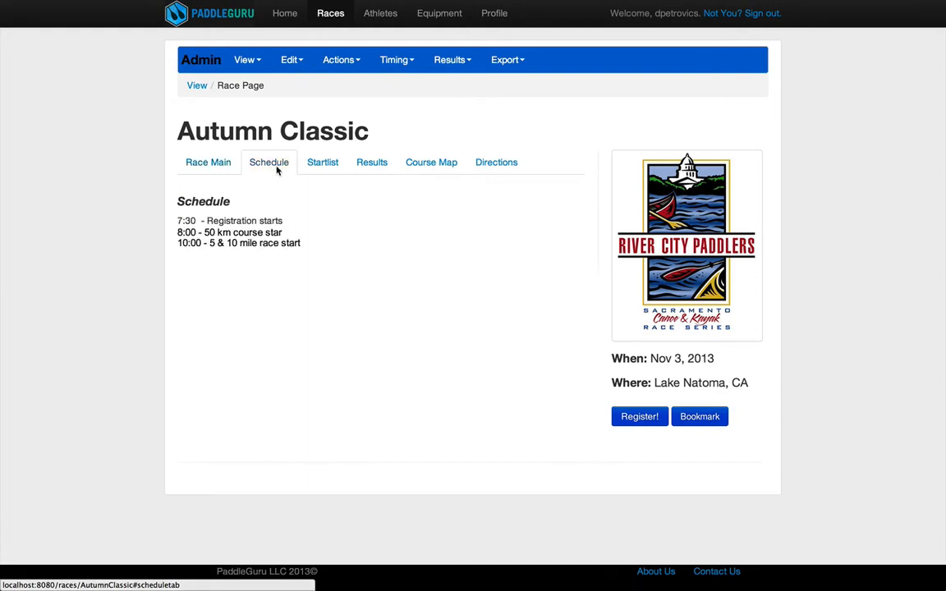
- View the startlist entries for the 5 Mile, 10 Mile and 50 km races
click(319, 163)
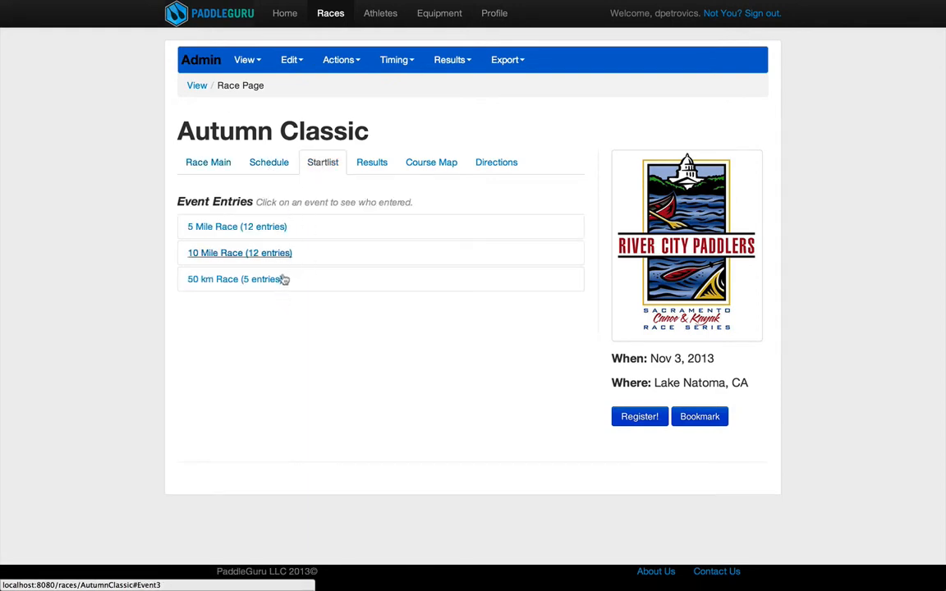
click(261, 237)
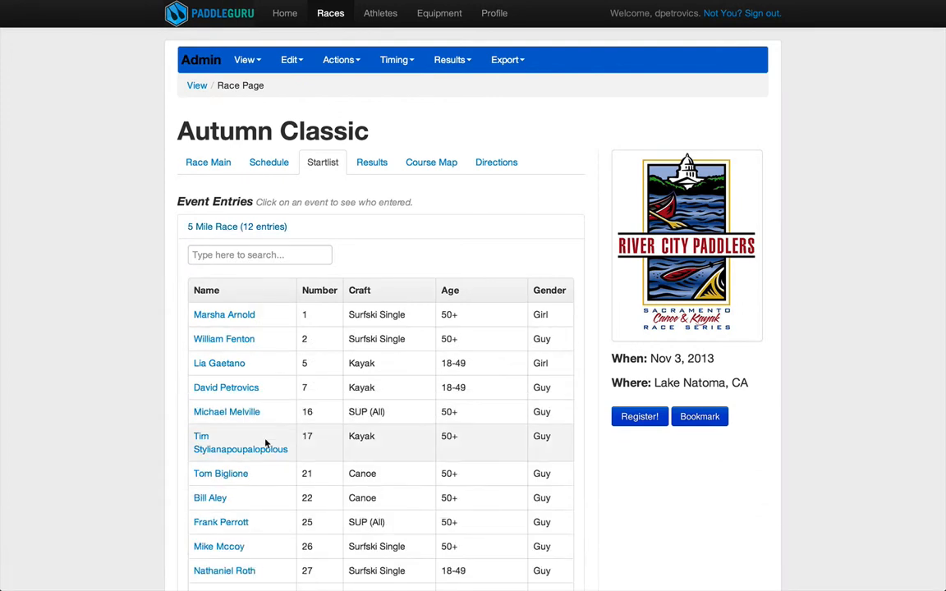
click(244, 227)
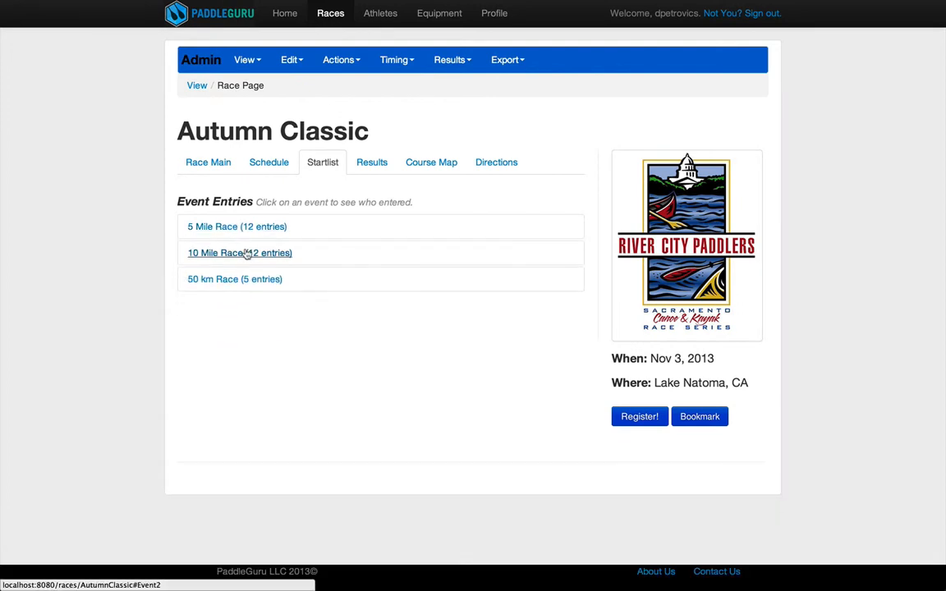
click(248, 253)
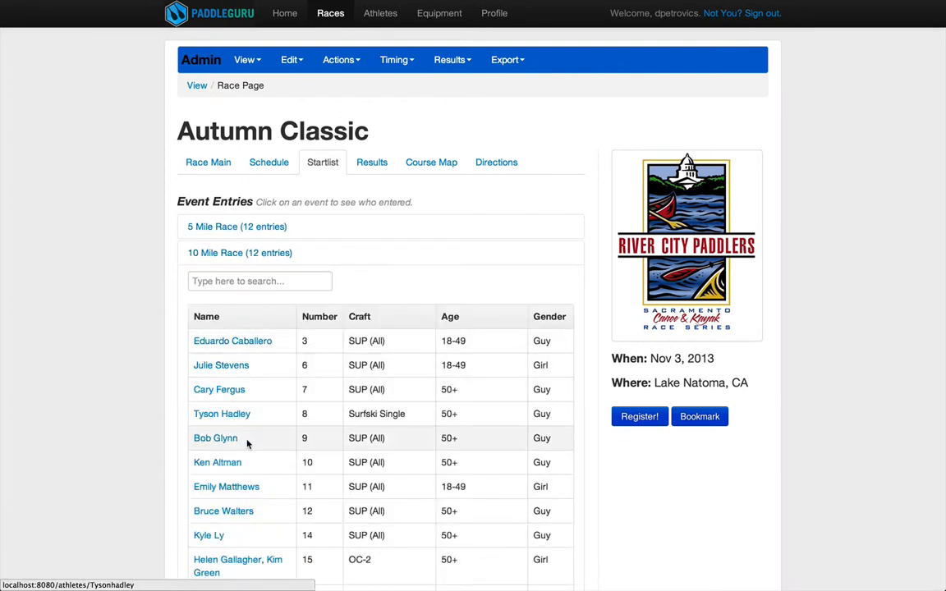
click(247, 253)
click(243, 281)
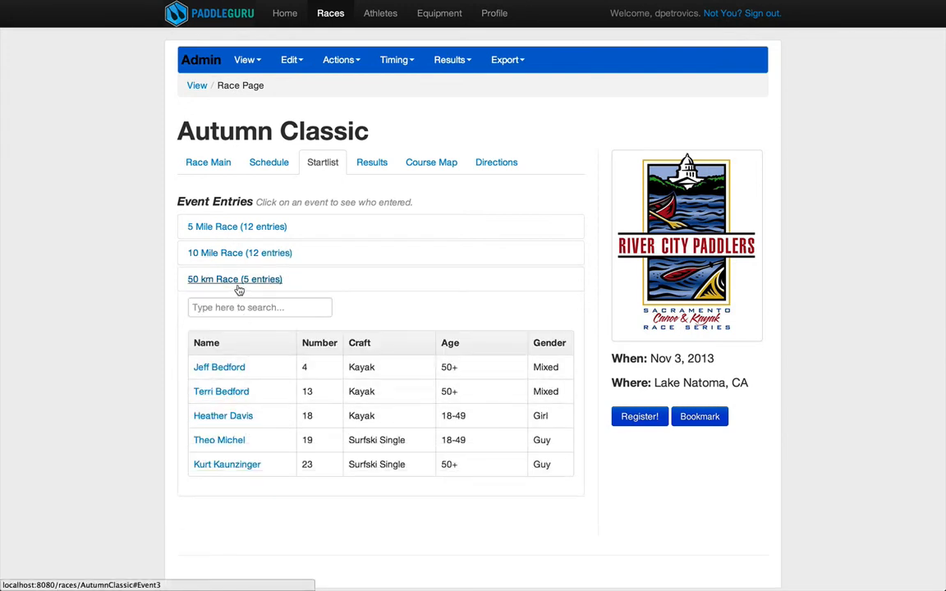
click(239, 290)
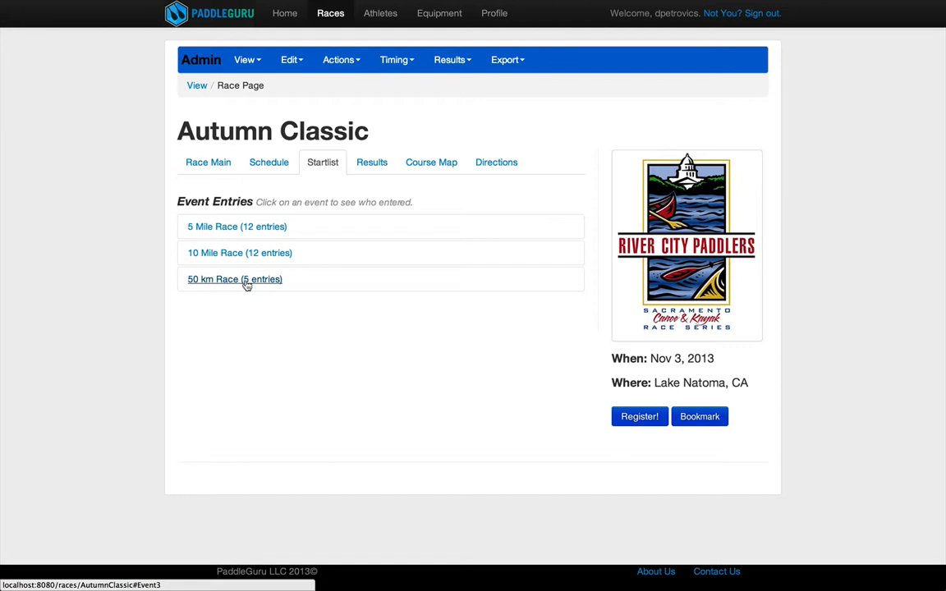
- Open the race's registered paddlers list, look over the timing and results options, and open the 5 Mile Race results entry form
click(249, 66)
click(253, 102)
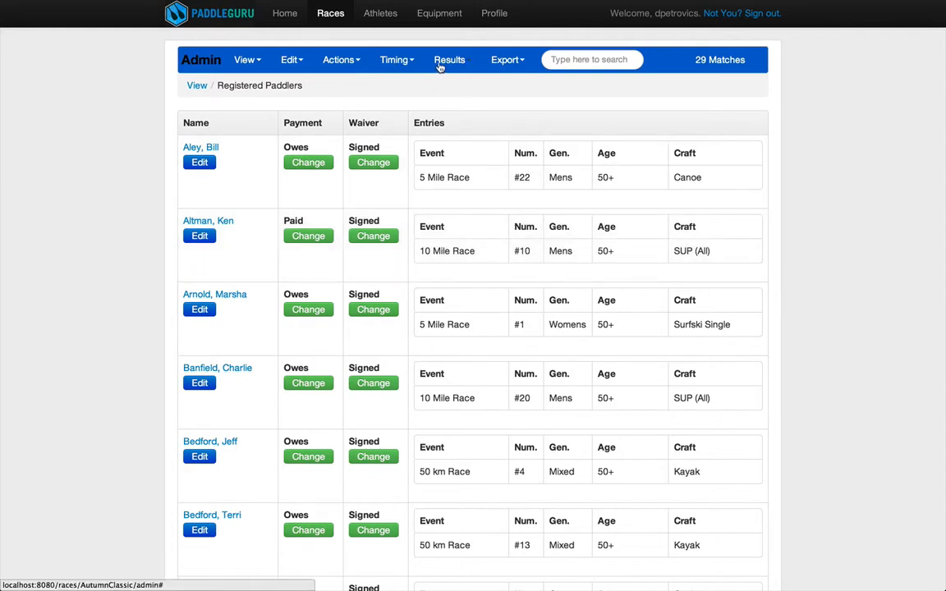
click(402, 63)
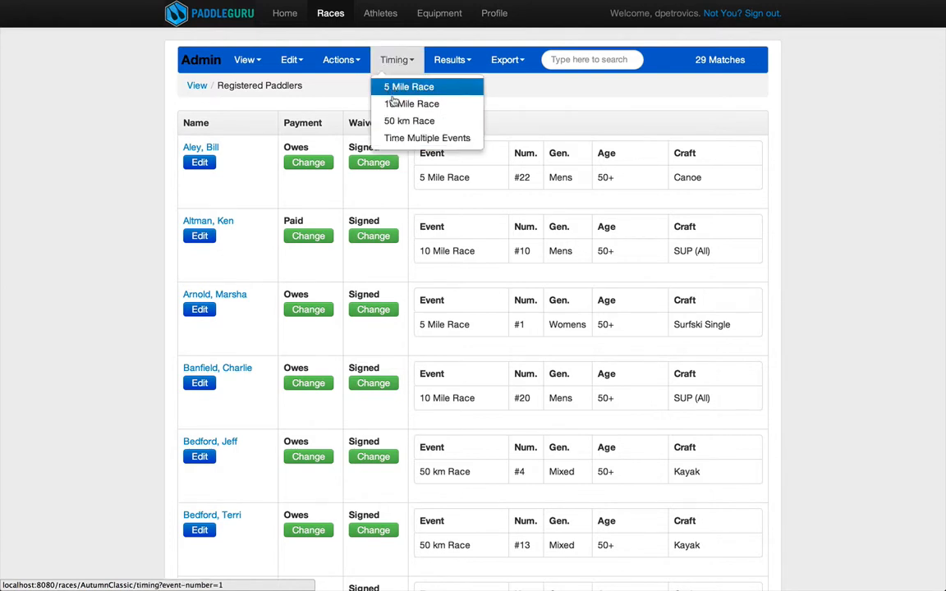
click(452, 60)
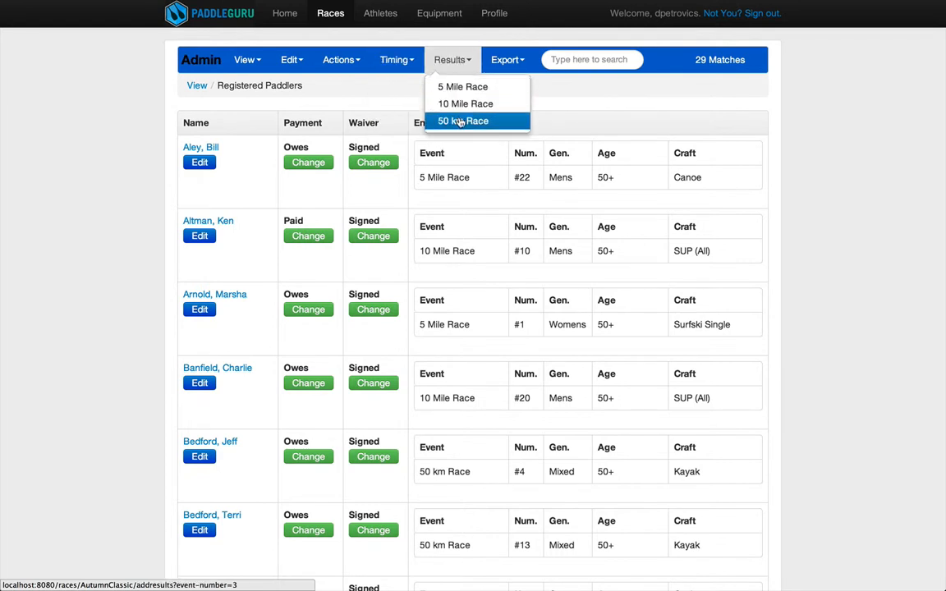
click(395, 60)
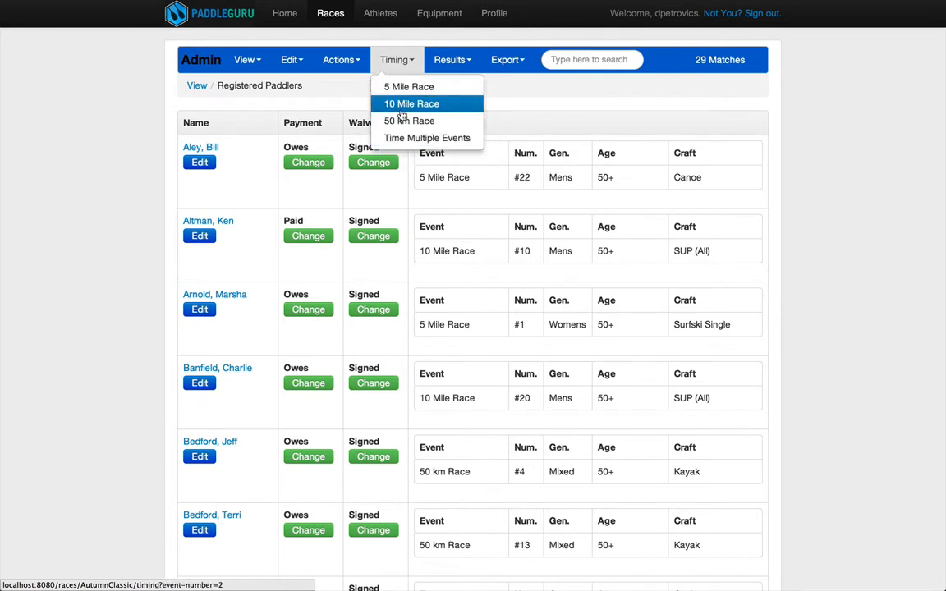
click(397, 62)
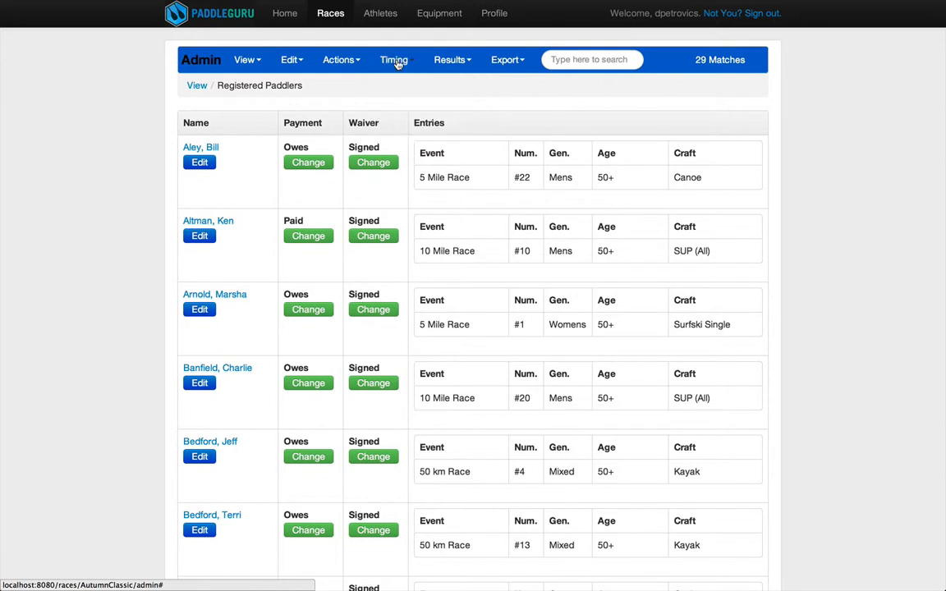
click(448, 62)
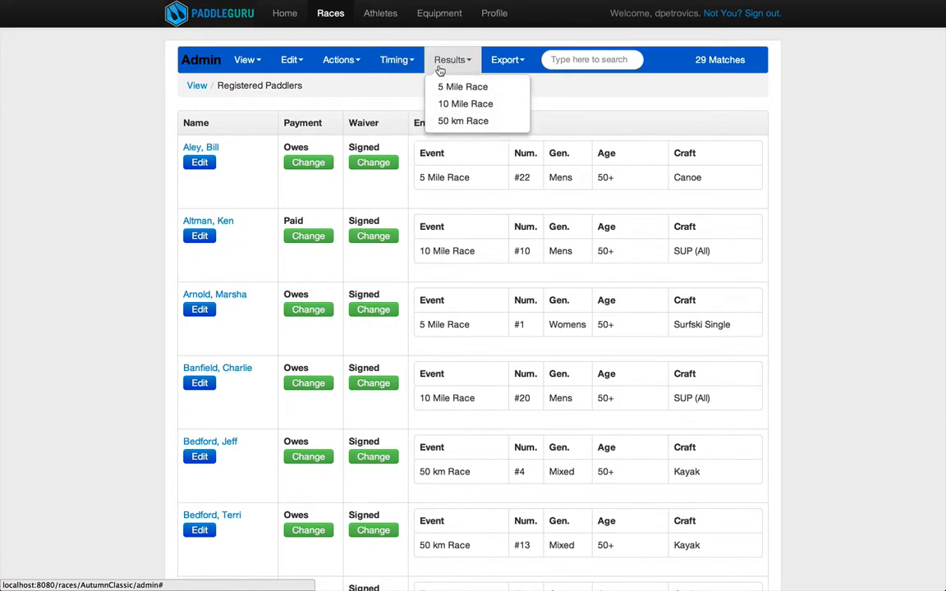
click(453, 89)
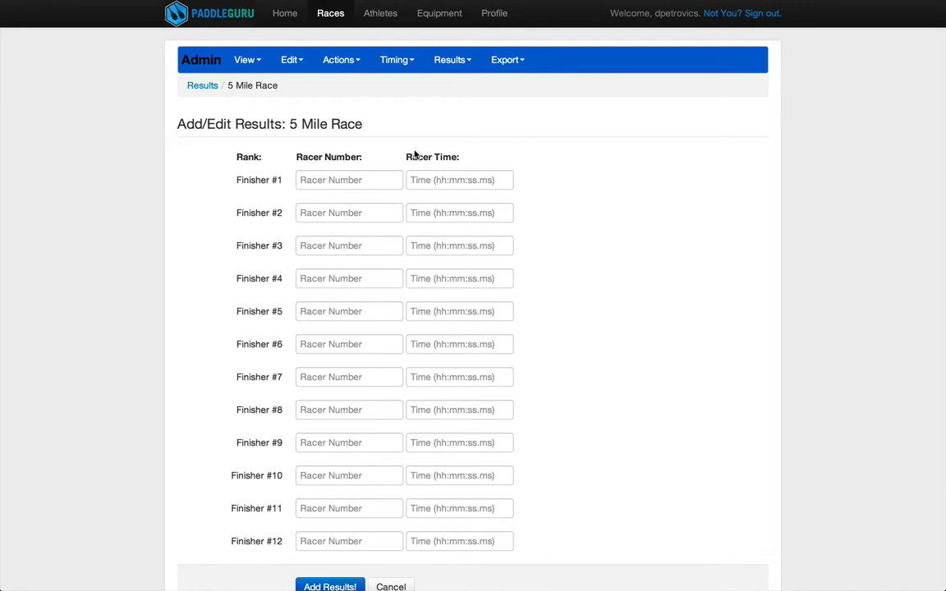
- Open the timing page for the 5 Mile Race and start the race clock
click(397, 60)
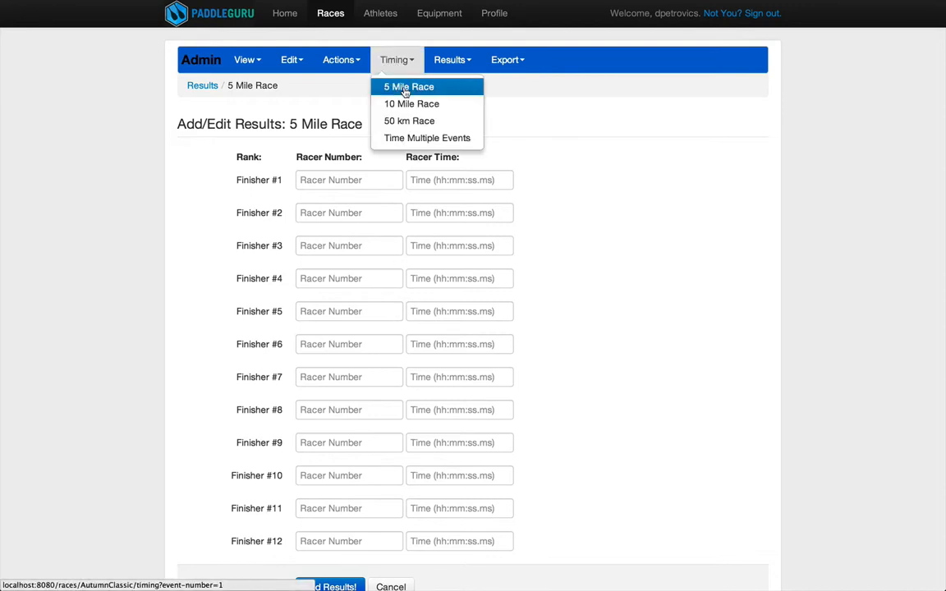
click(405, 88)
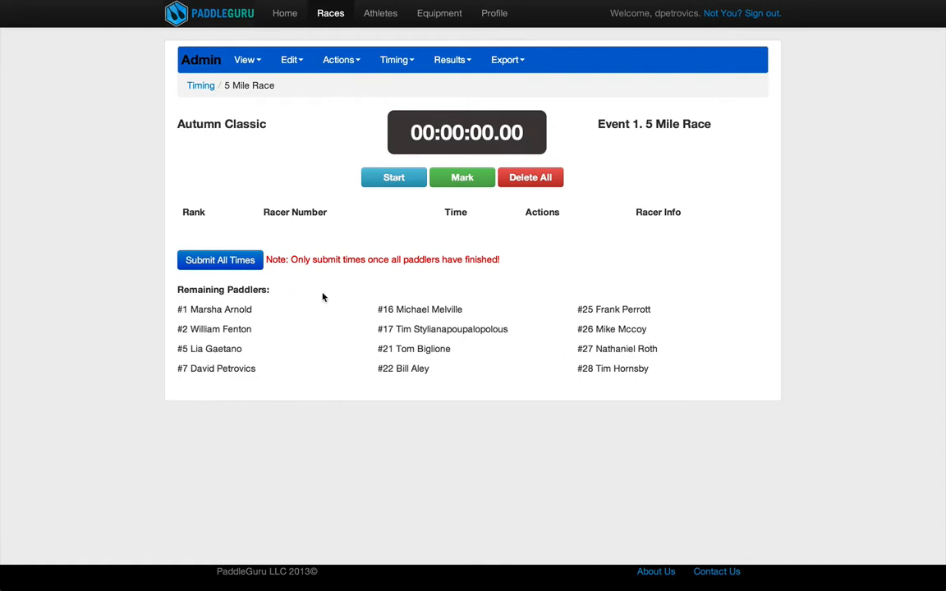
click(388, 182)
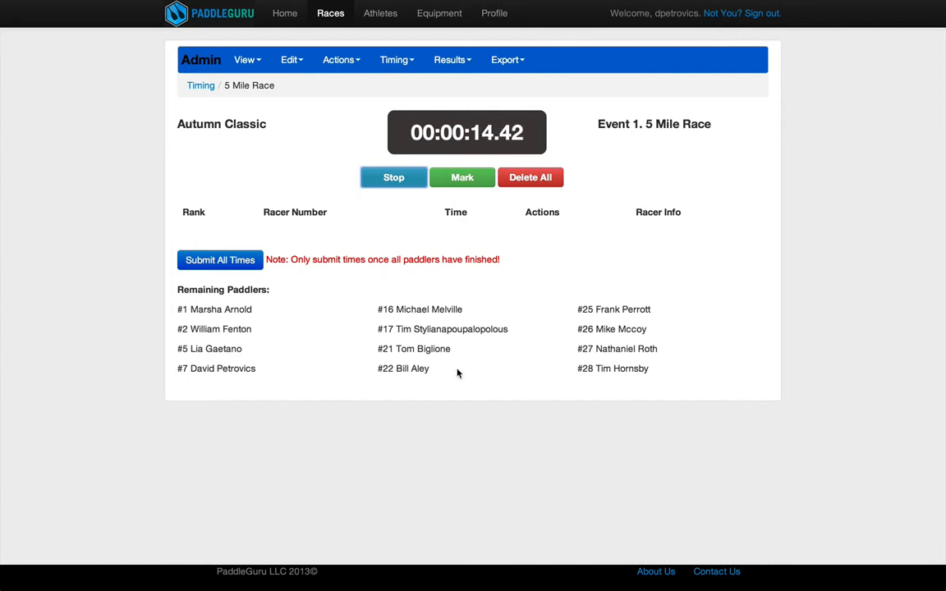
- Mark the first finish time and assign racer number 21 to it
click(456, 187)
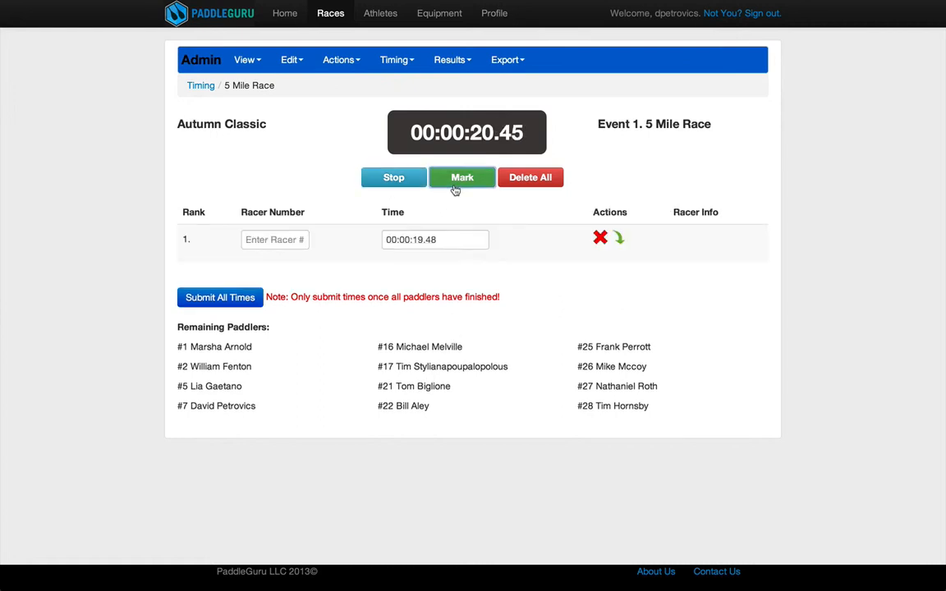
click(287, 239)
text(21)
key(Tab)
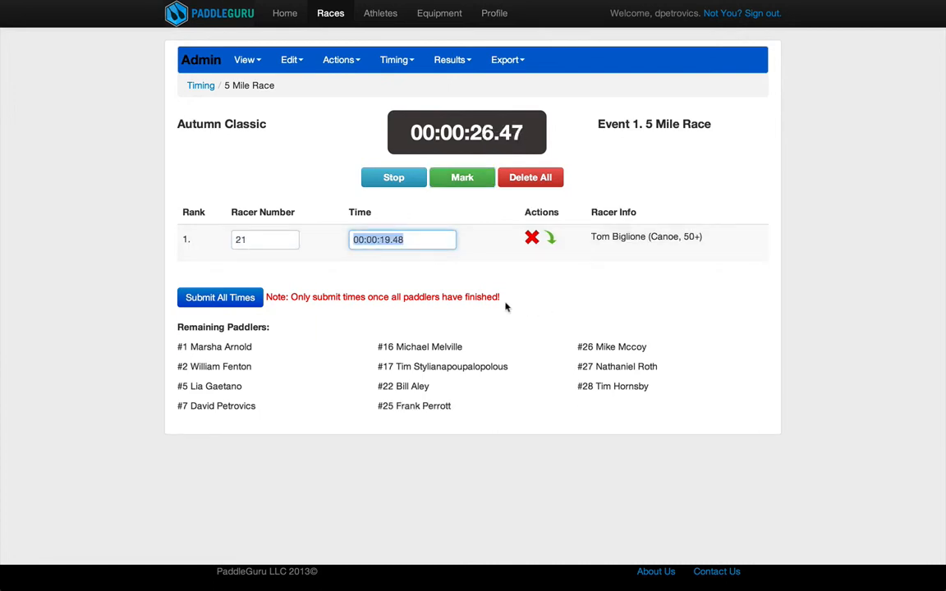
- Mark two close finishes in succession and assign racer number 26 to second place and 27 to third place
click(463, 177)
click(463, 177)
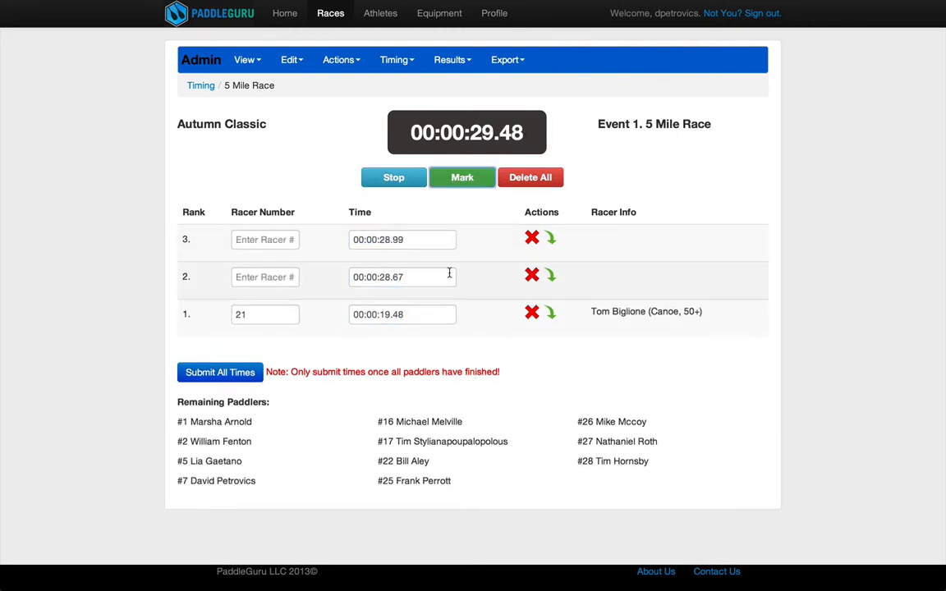
click(271, 277)
text(26)
key(Tab)
click(263, 240)
text(27)
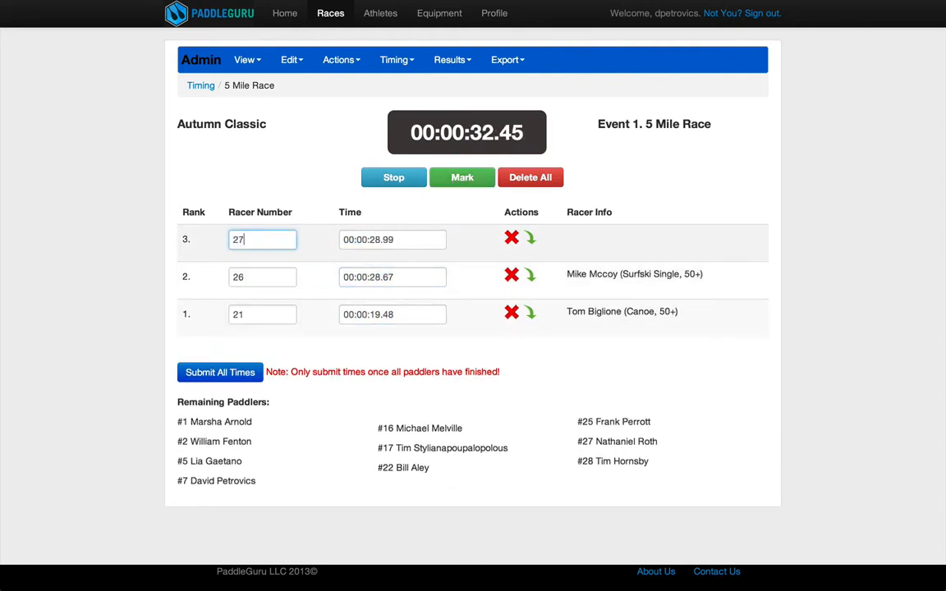
key(Tab)
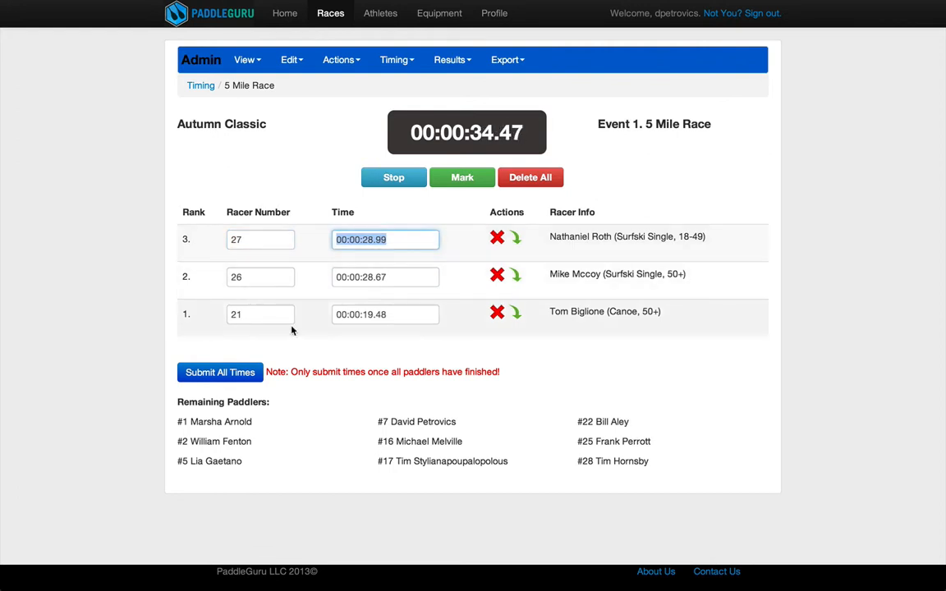
- Mark the fourth finish time and enter racer number 99 for it
click(458, 179)
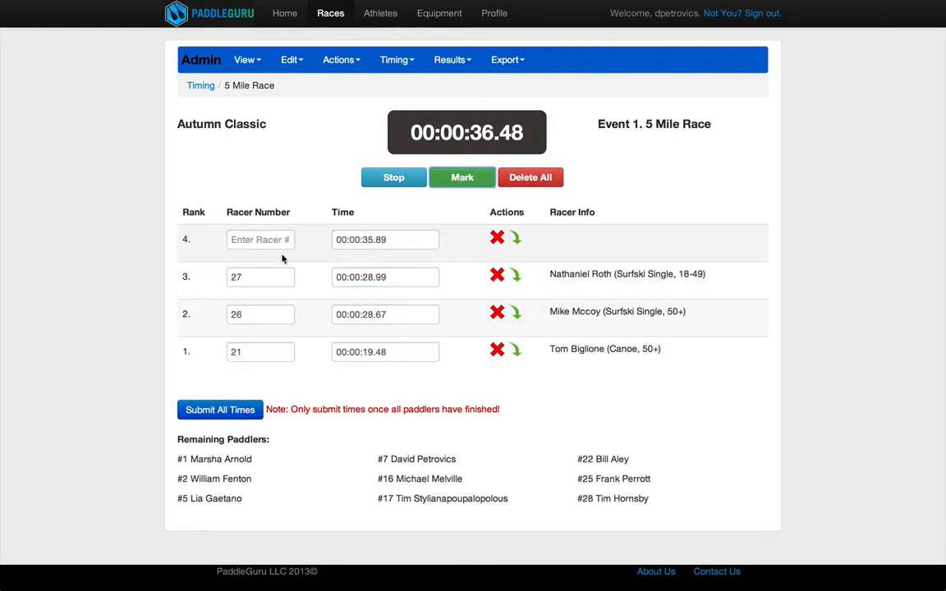
click(244, 240)
text(99)
key(Tab)
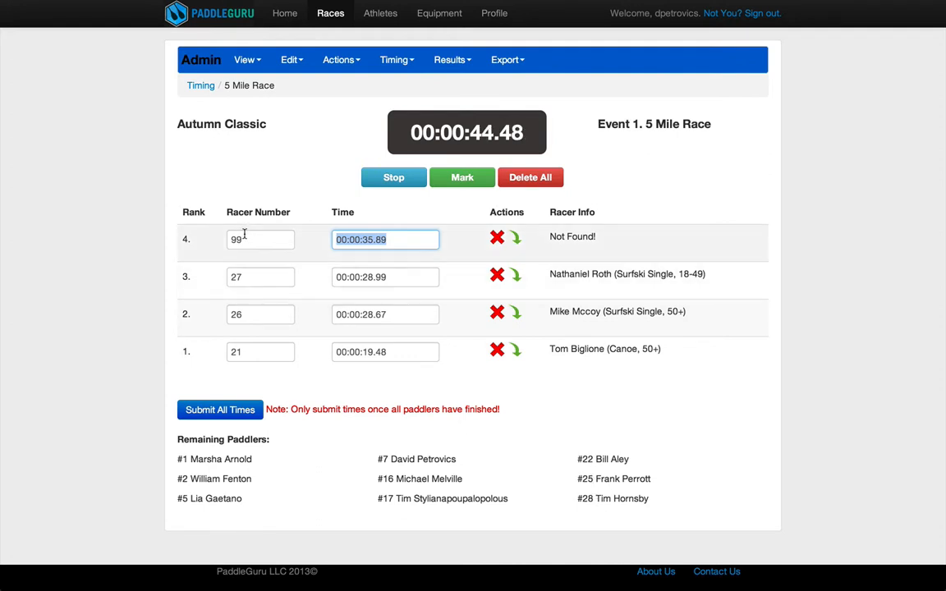
- Change the fourth finisher's racer number to 28
double_click(284, 239)
key(BackSpace)
text(28)
key(Tab)
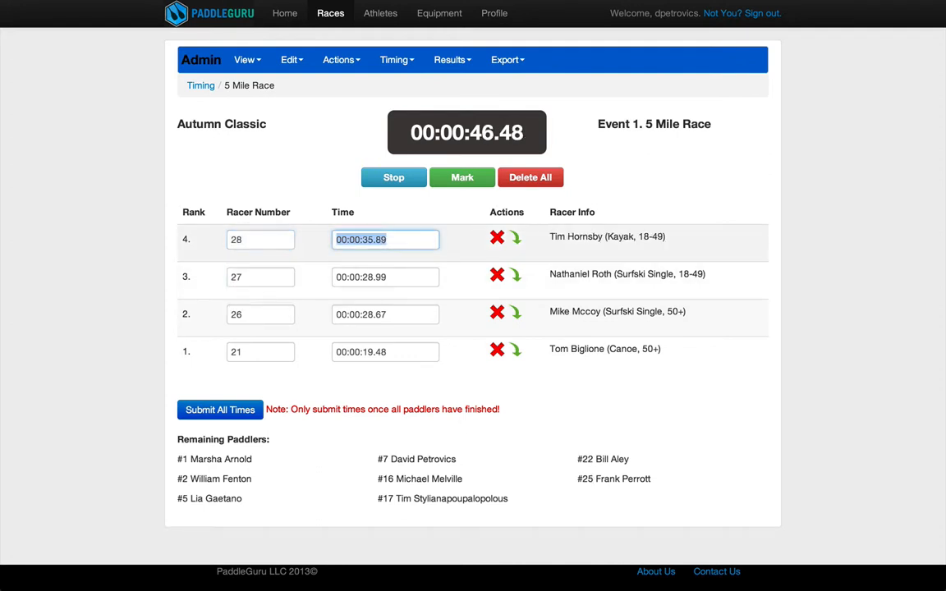
- Insert a missed finisher between racers 27 and 28 with racer number 1 and time 00:00:30.40
click(516, 239)
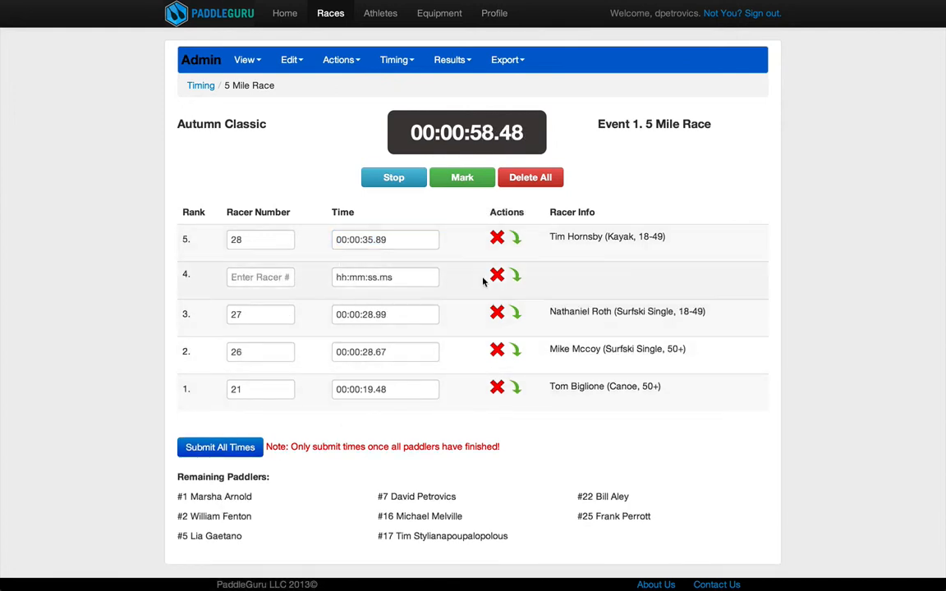
click(257, 279)
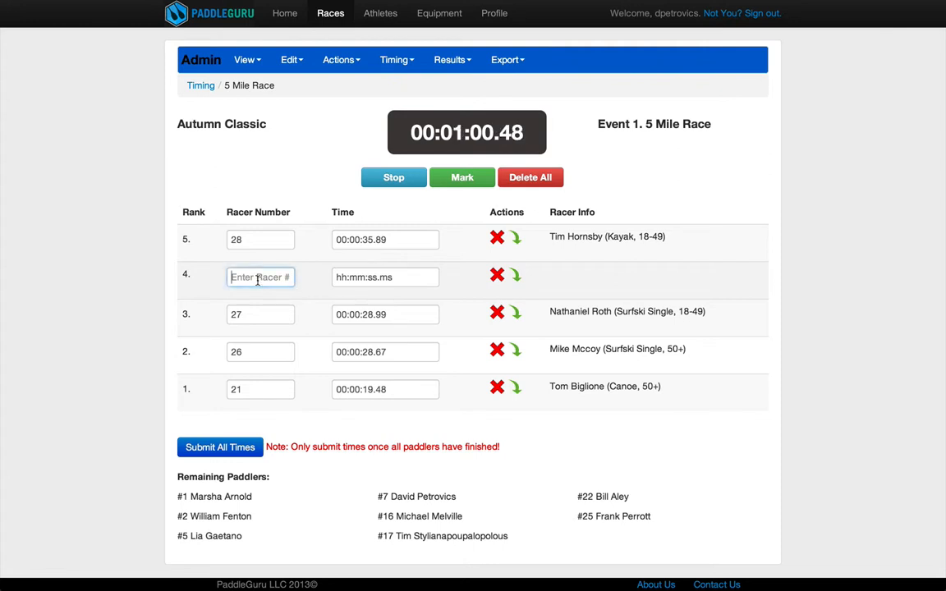
text(1)
key(Tab)
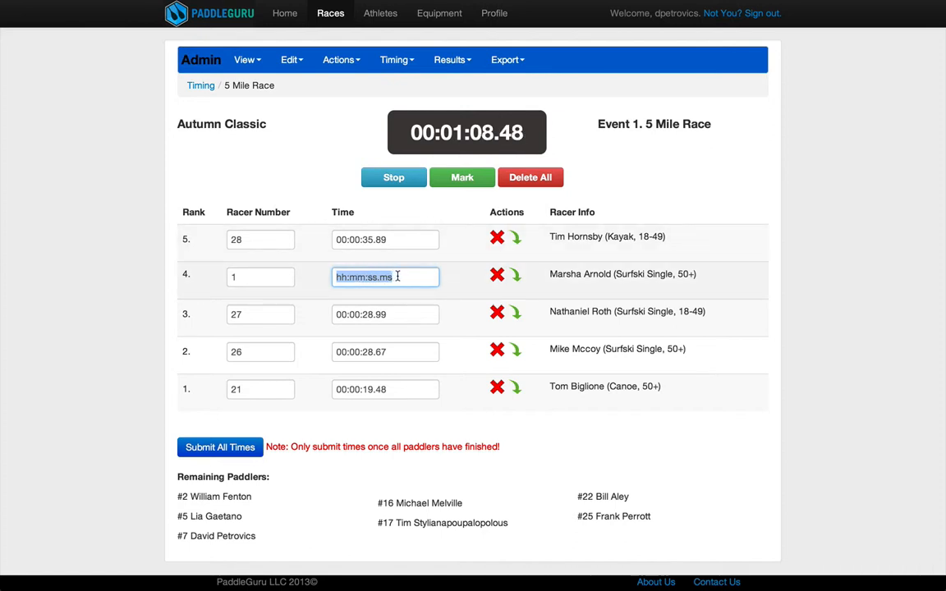
text(00:00:30.40)
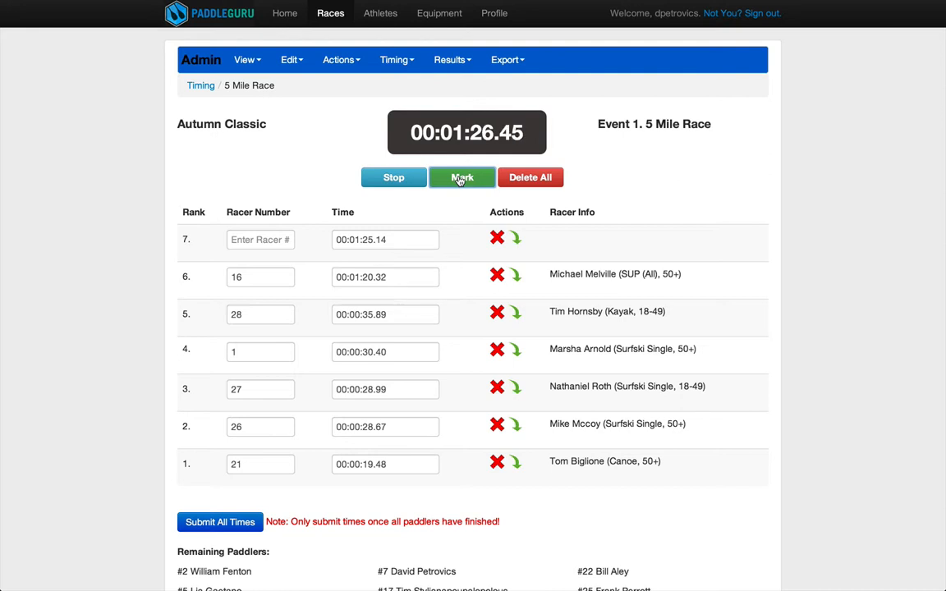
- Replace the unassigned 00:01:25.14 entry with a newly marked finish and assign racer number 22 to it
click(461, 179)
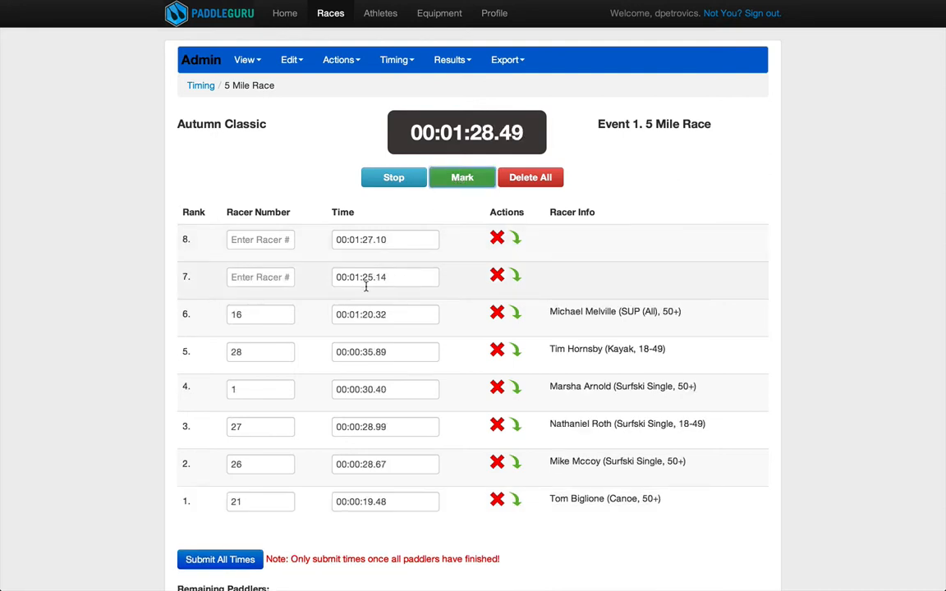
click(497, 276)
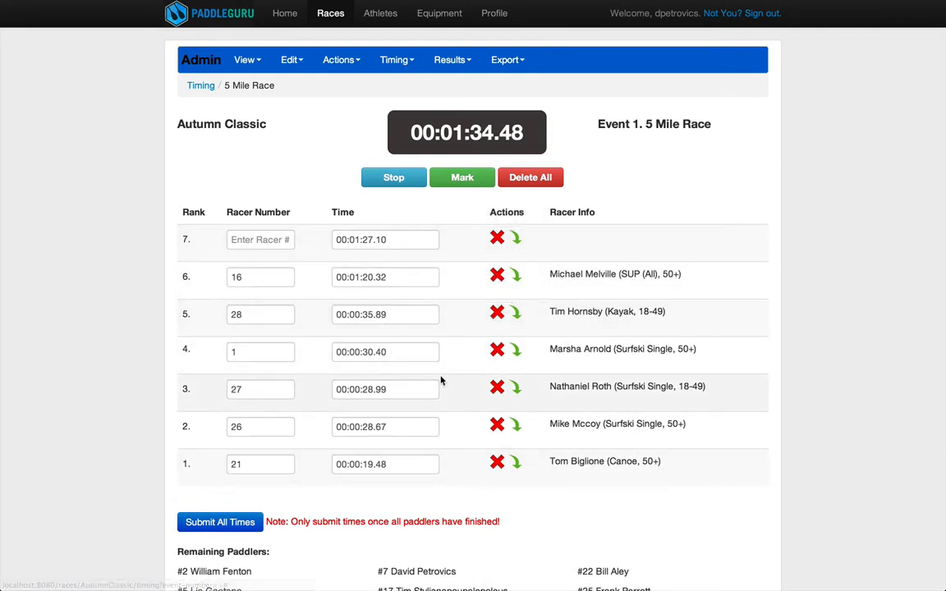
scroll(439, 380, down, 1)
click(256, 226)
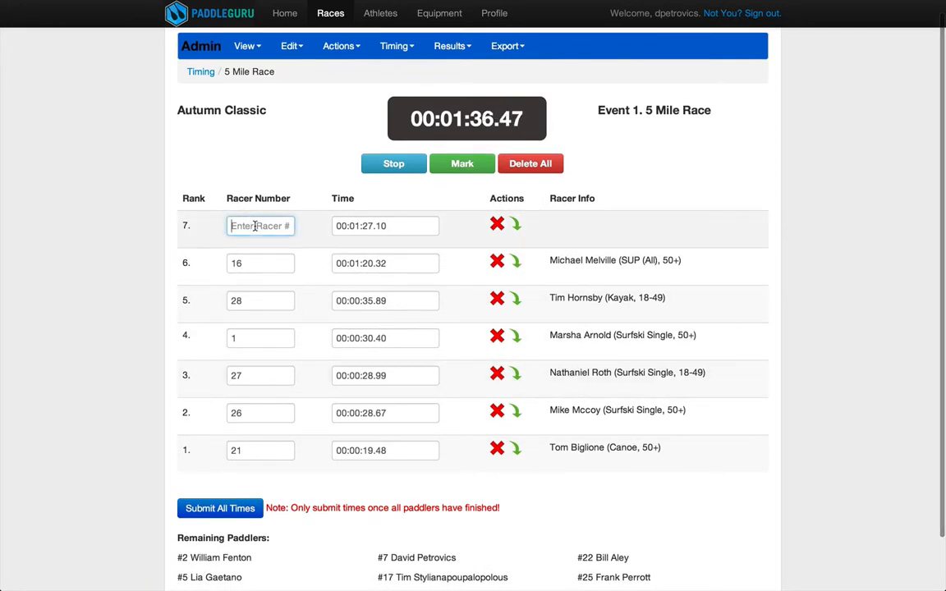
text(22)
key(Tab)
- Mark the eighth finish time and assign racer number 7 to it
scroll(408, 247, down, 1)
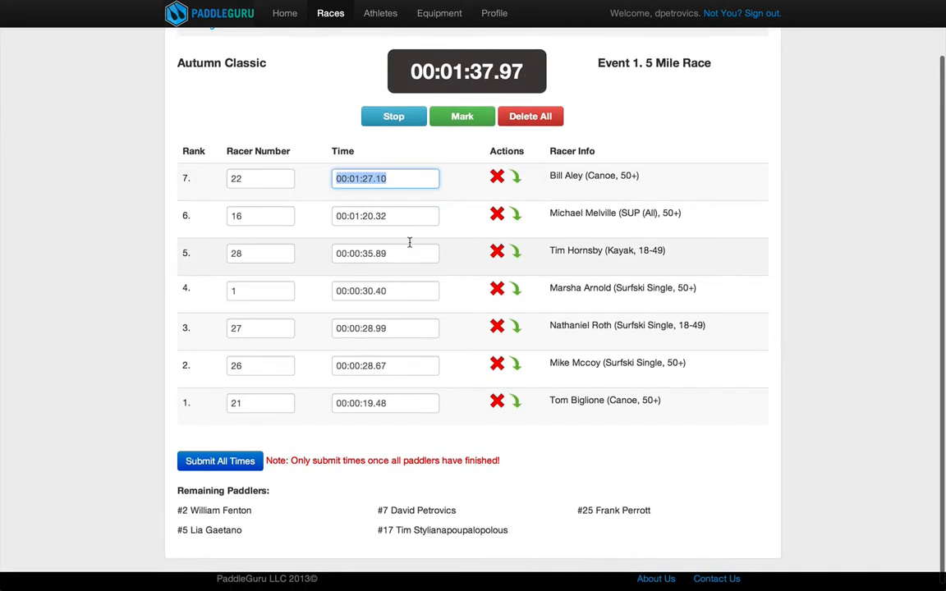
click(462, 116)
click(276, 176)
text(7)
key(Tab)
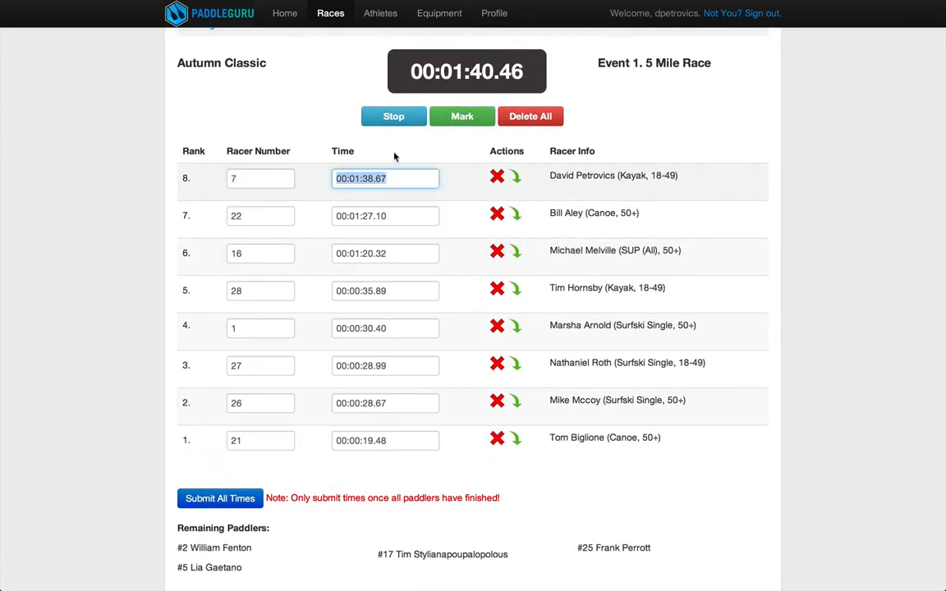
- Mark the ninth finish time and assign racer number 17 to it
click(456, 116)
click(259, 178)
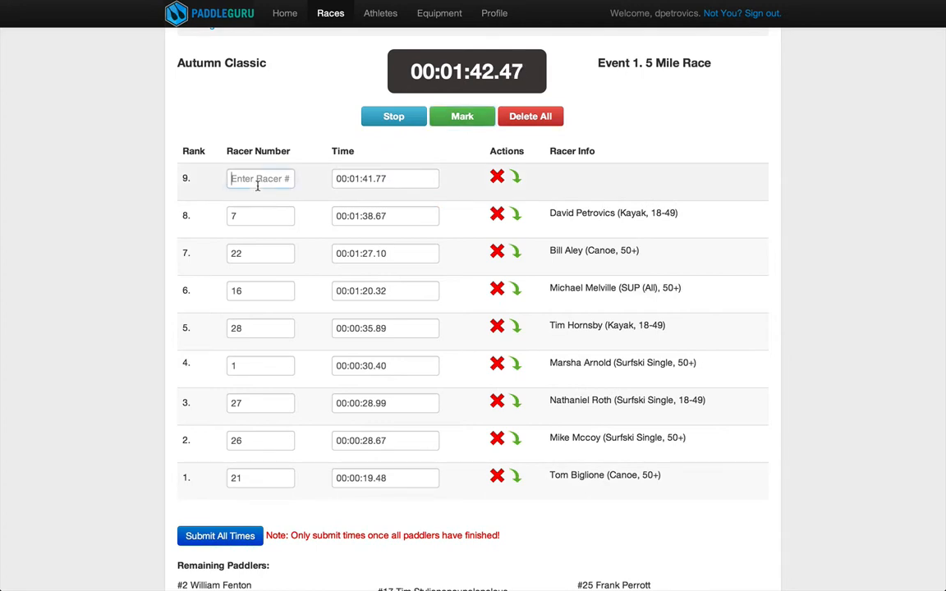
text(17)
key(Tab)
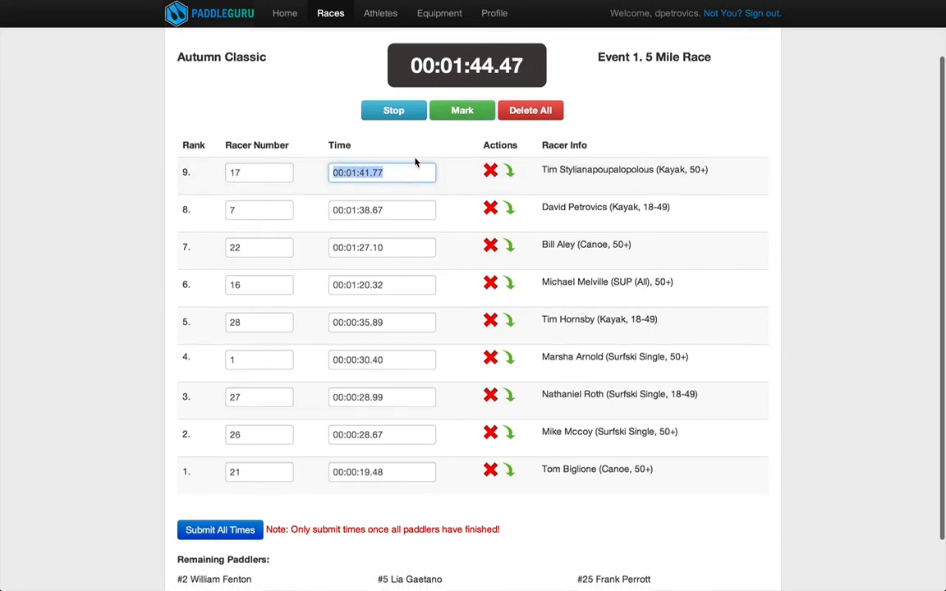
- Mark the tenth finish time and assign racer number 5 to it
scroll(415, 159, down, 1)
click(456, 78)
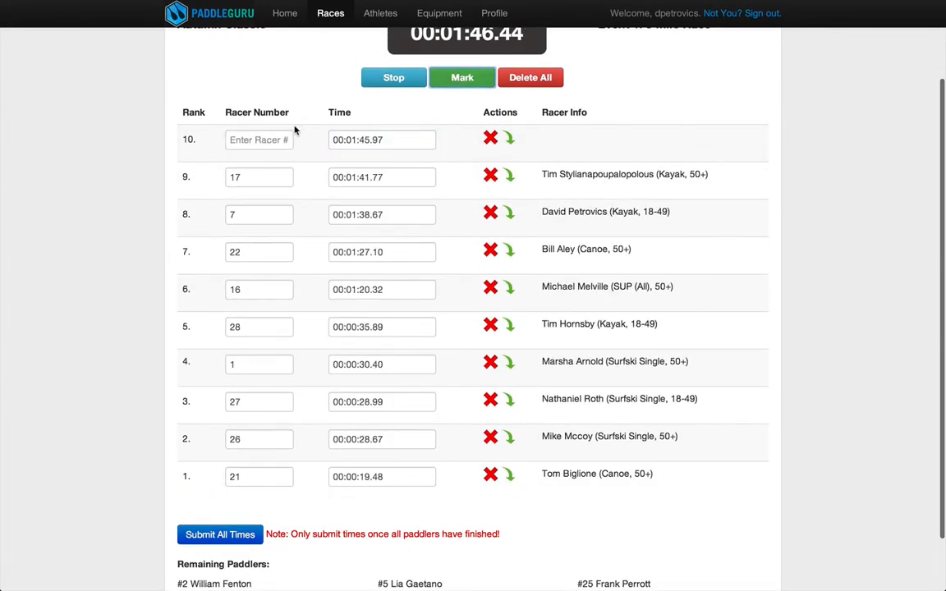
click(284, 139)
text(5)
key(Tab)
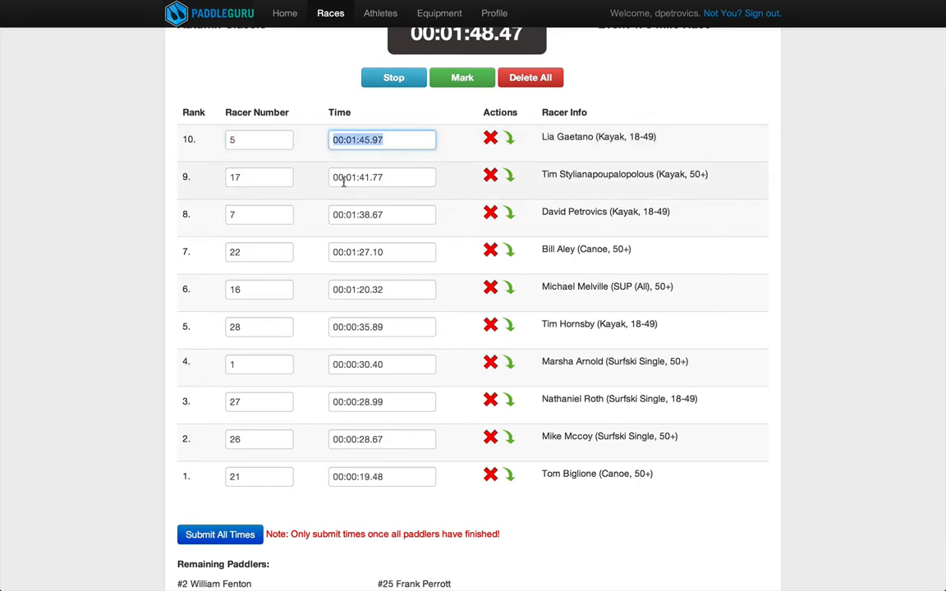
- Replace the finish time of racer number 5 with DNF
scroll(343, 180, up, 2)
scroll(344, 180, down, 3)
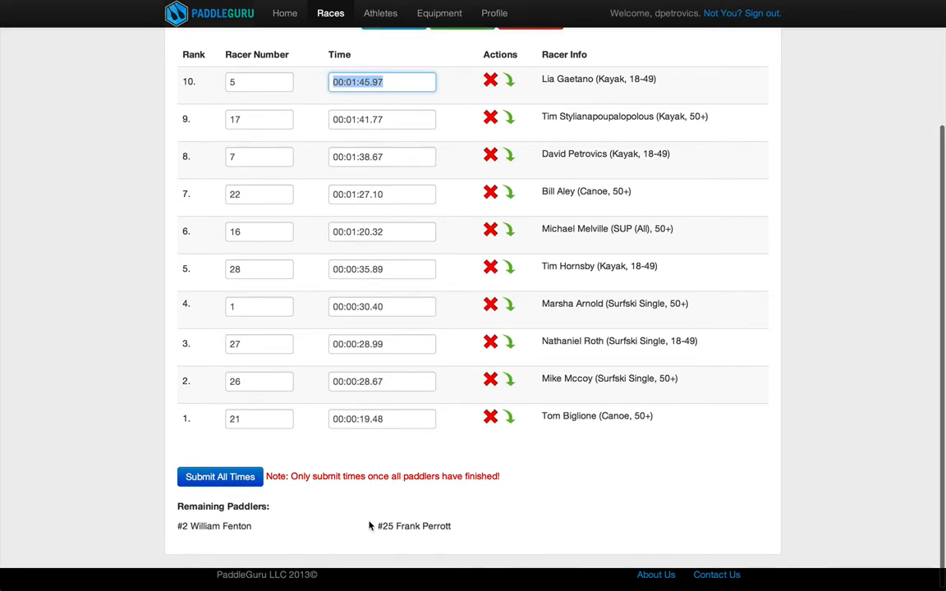
scroll(391, 370, up, 2)
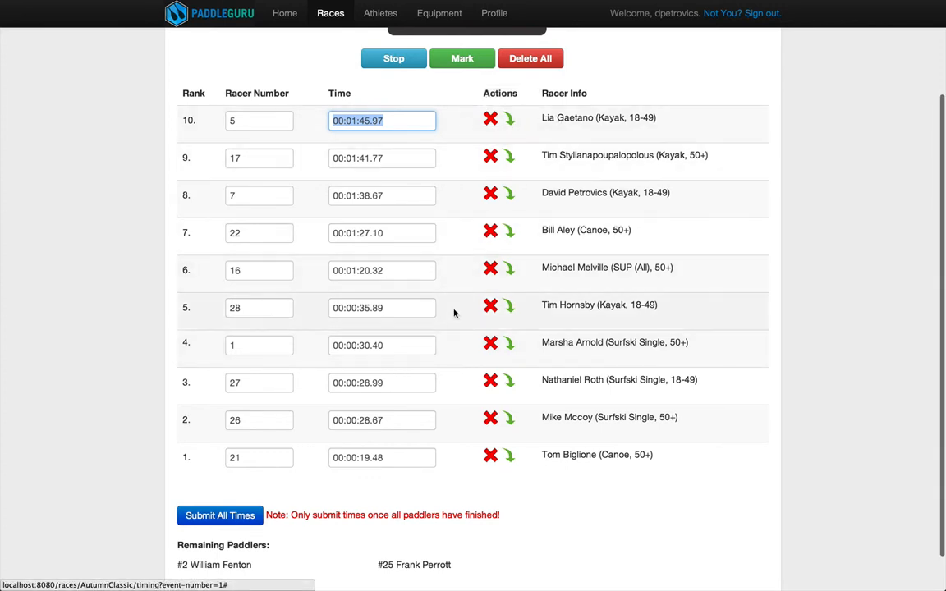
scroll(510, 312, up, 3)
key(BackSpace)
text(DNF)
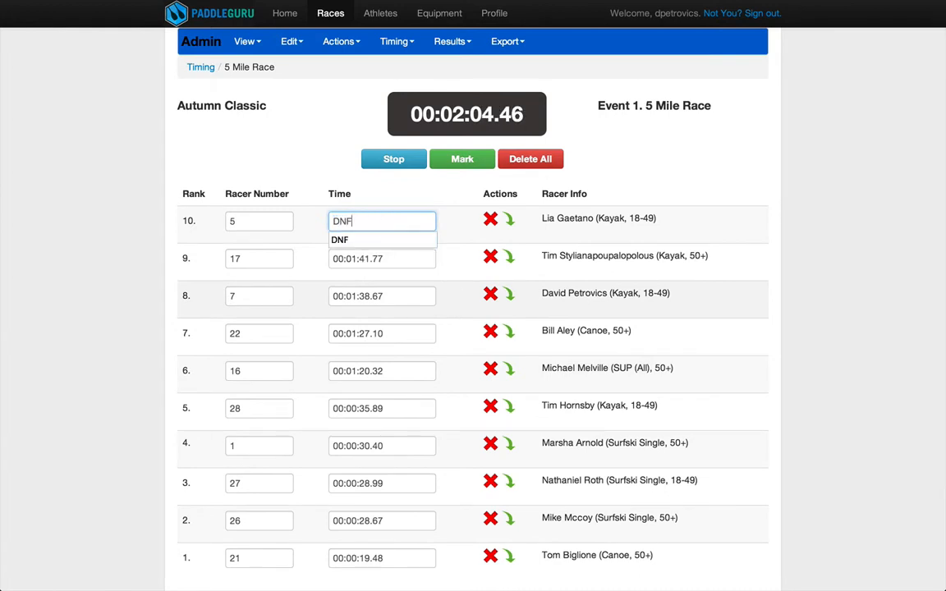
click(398, 199)
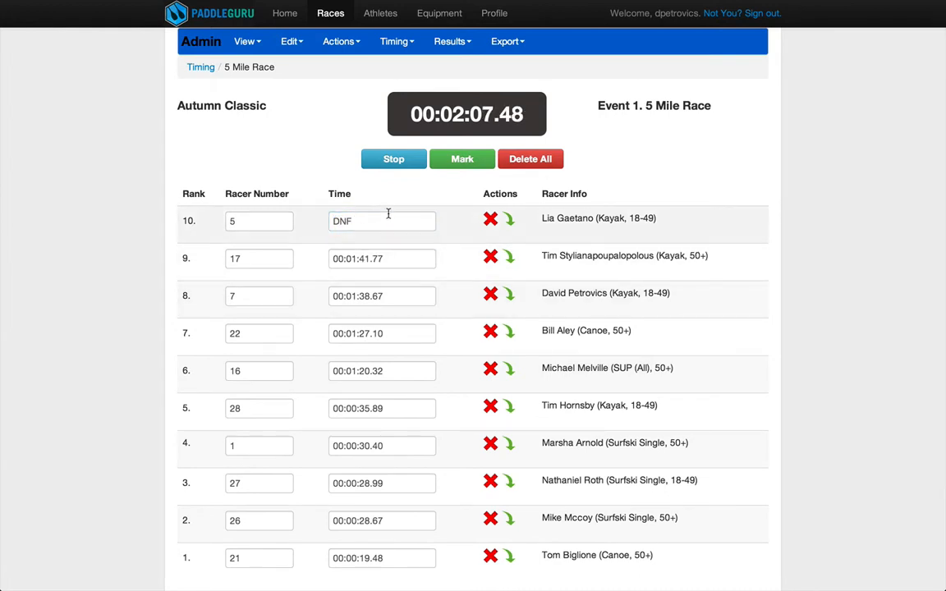
- Stop the race clock and submit all recorded times for the 5 Mile Race
click(399, 163)
scroll(401, 164, down, 3)
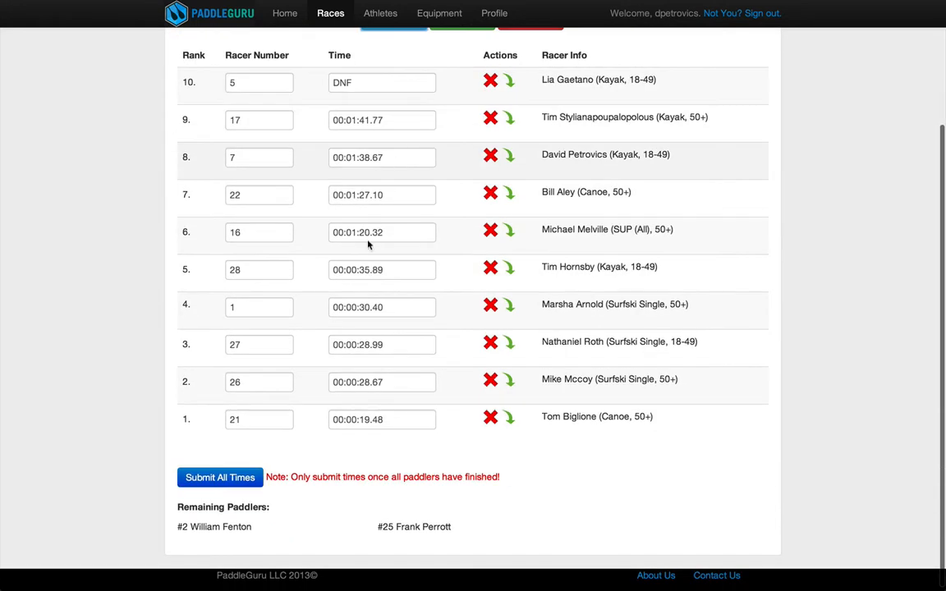
click(246, 478)
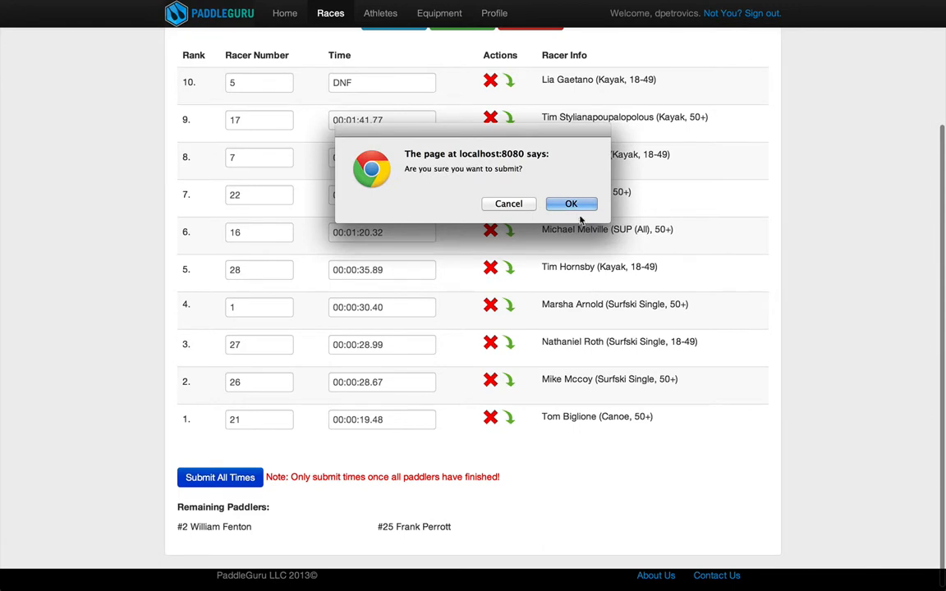
click(572, 205)
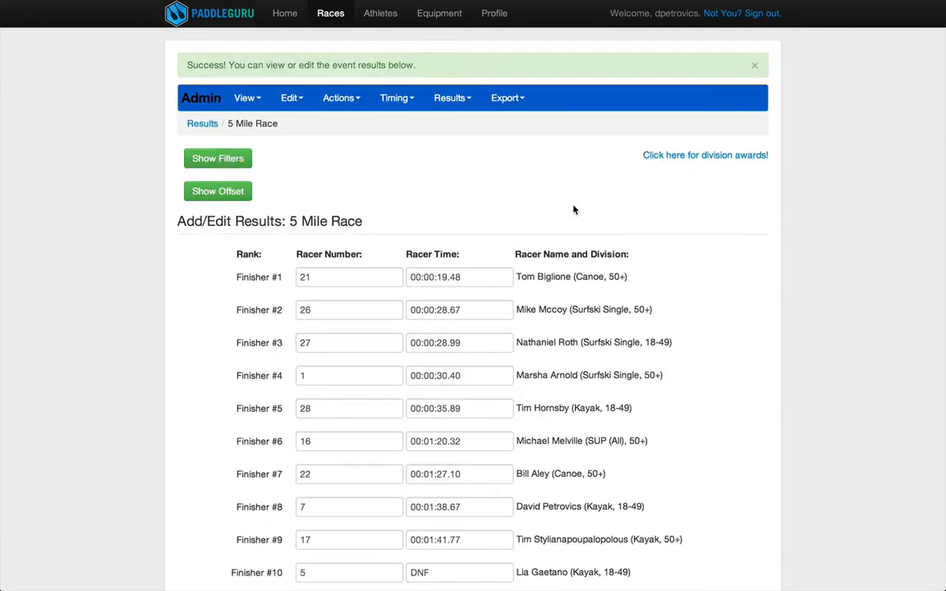
- Open the 5 Mile Race results and check which racers are still without a result
click(449, 99)
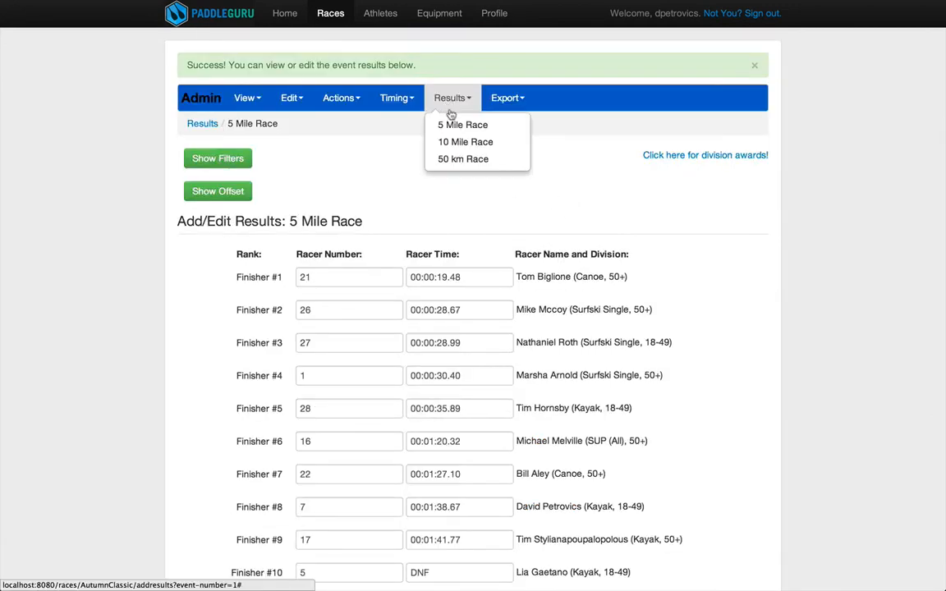
click(452, 125)
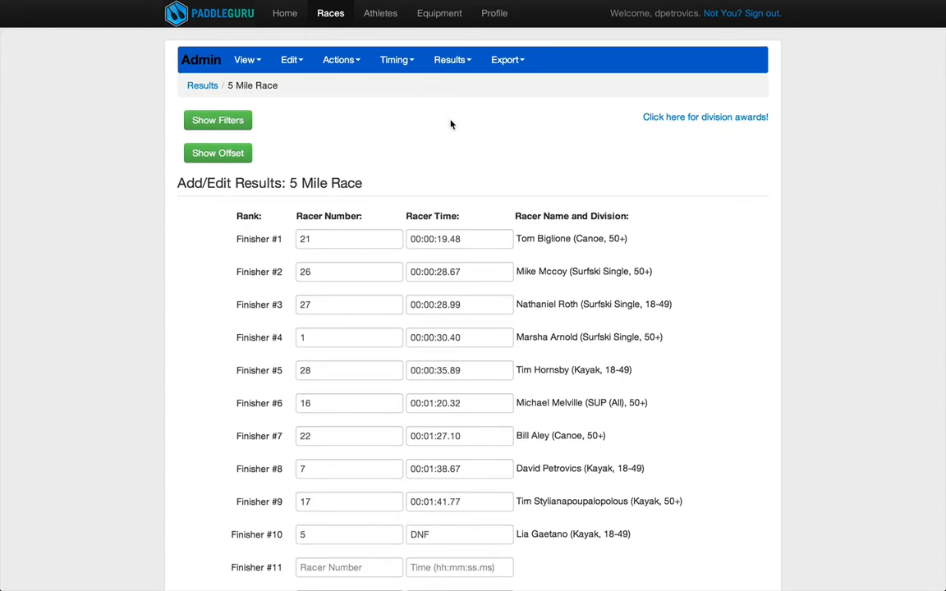
scroll(511, 234, down, 3)
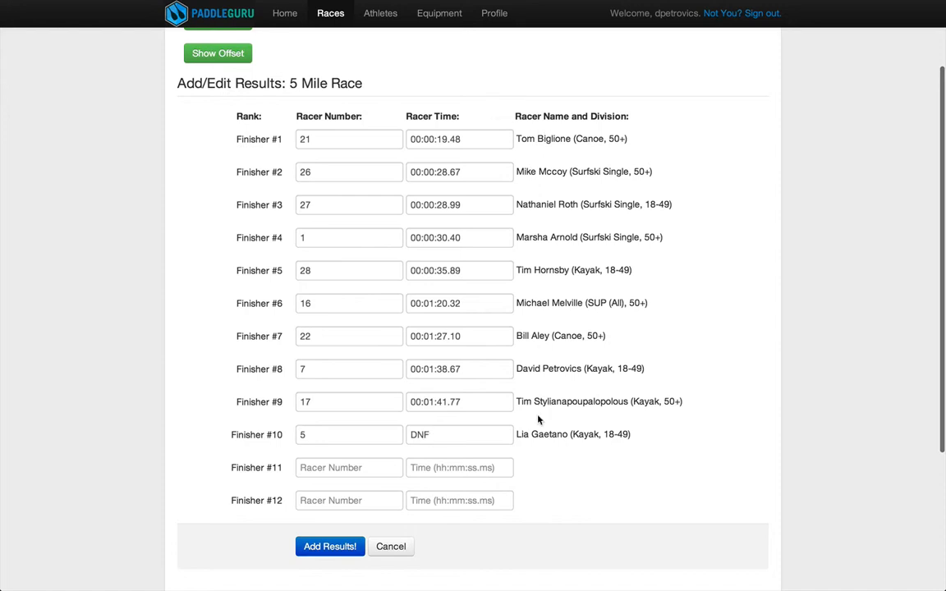
scroll(536, 249, down, 6)
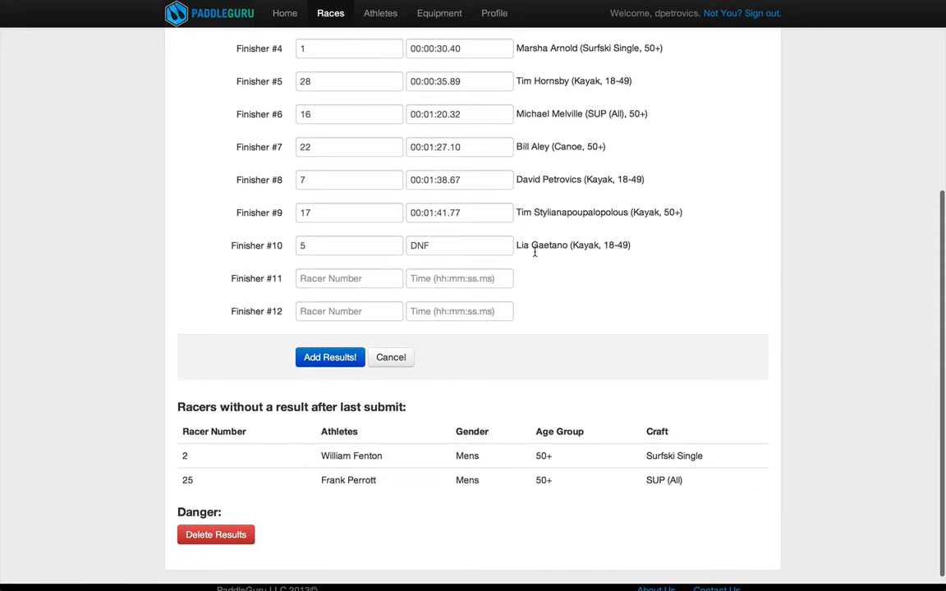
scroll(357, 427, up, 1)
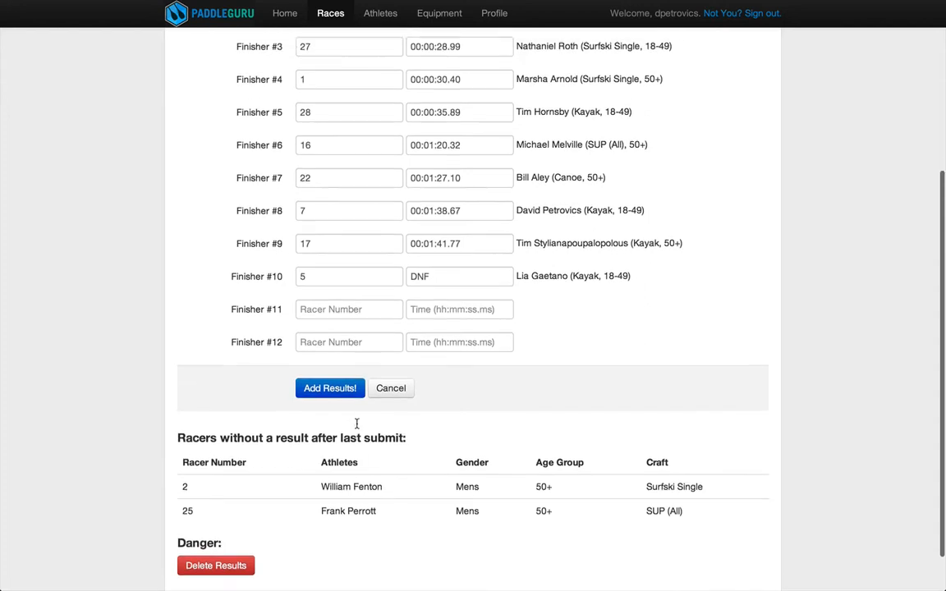
scroll(355, 516, up, 1)
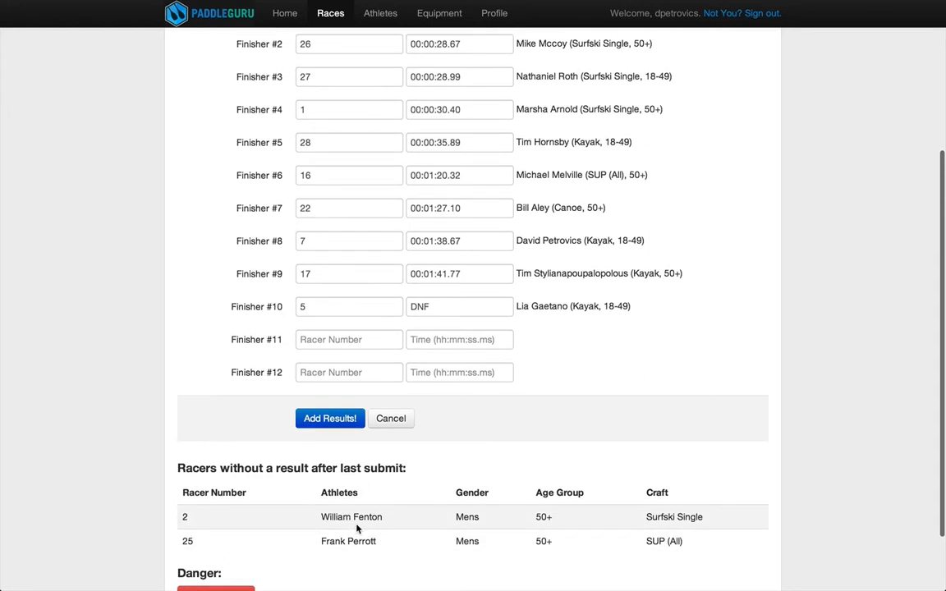
- Enter racer number 2 as Finisher #11 and racer number 25 as Finisher #12, both with DNS as the time
click(368, 350)
text(2)
click(415, 350)
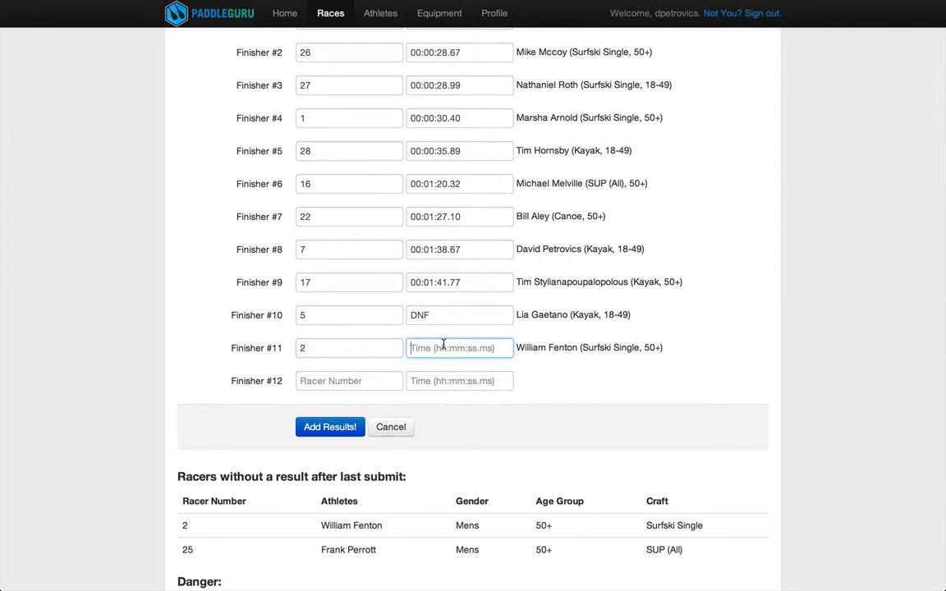
text(DNS)
click(354, 380)
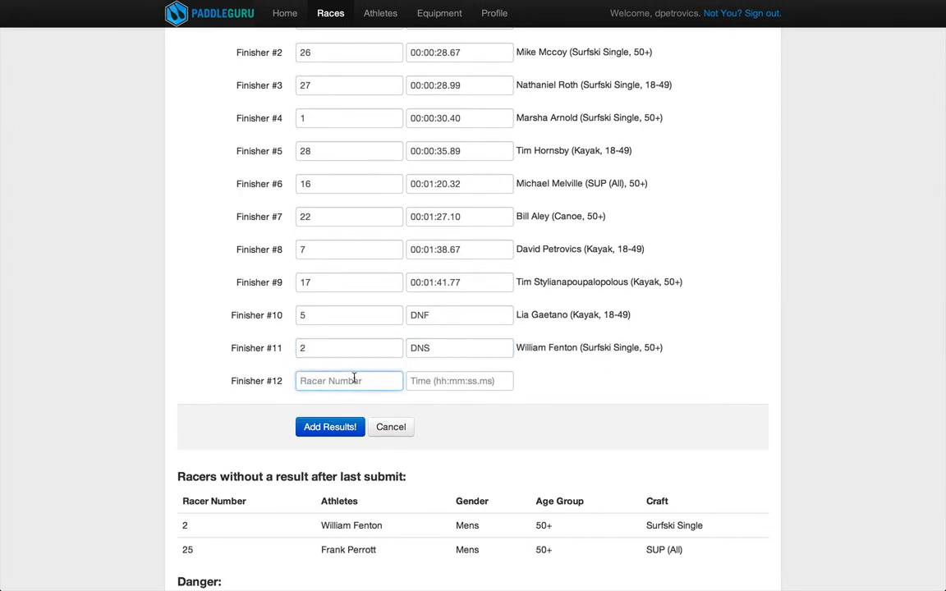
text(25)
key(Tab)
text(DNS)
key(Tab)
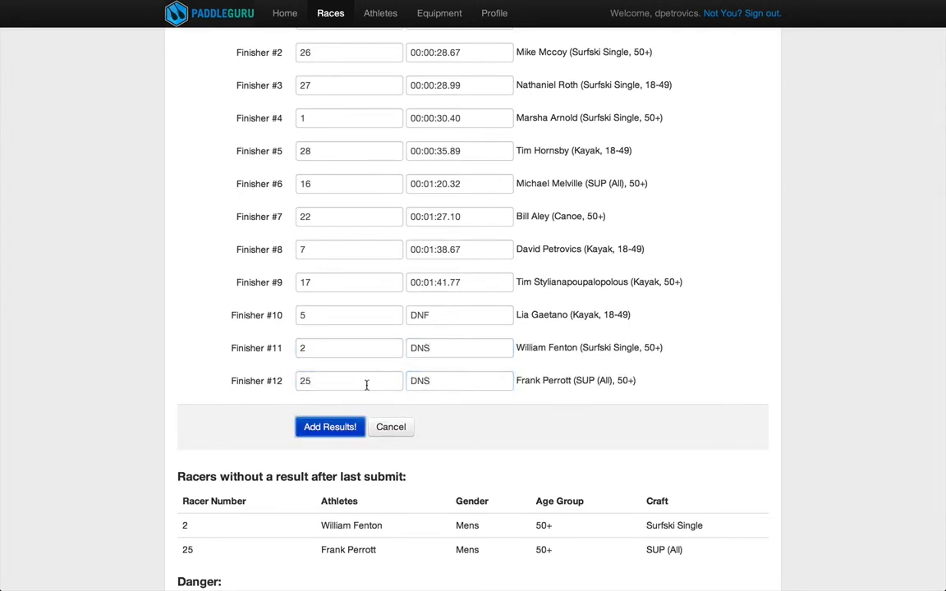
- Submit the results with the two added DNS entries and confirm the submission
scroll(378, 389, up, 2)
click(343, 502)
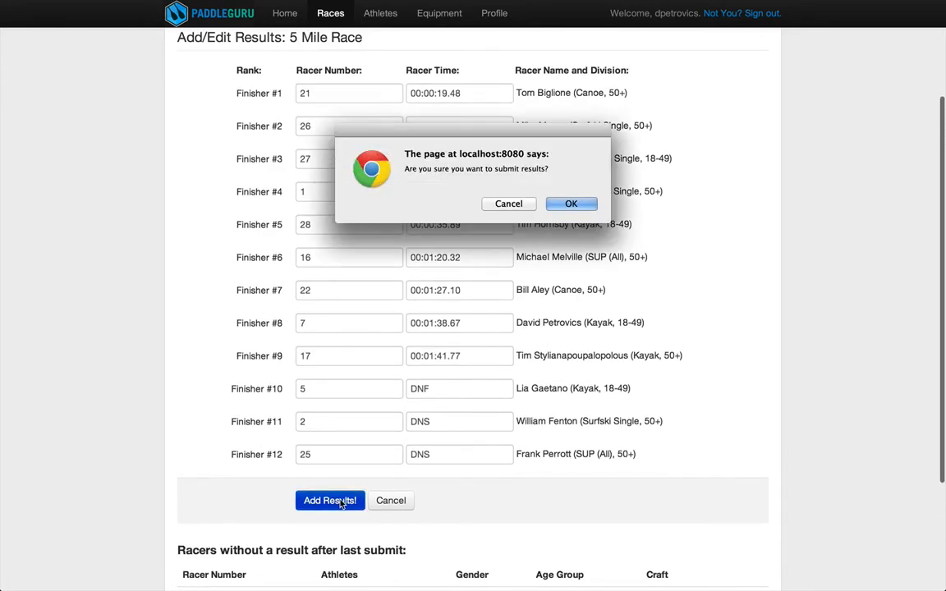
key(Return)
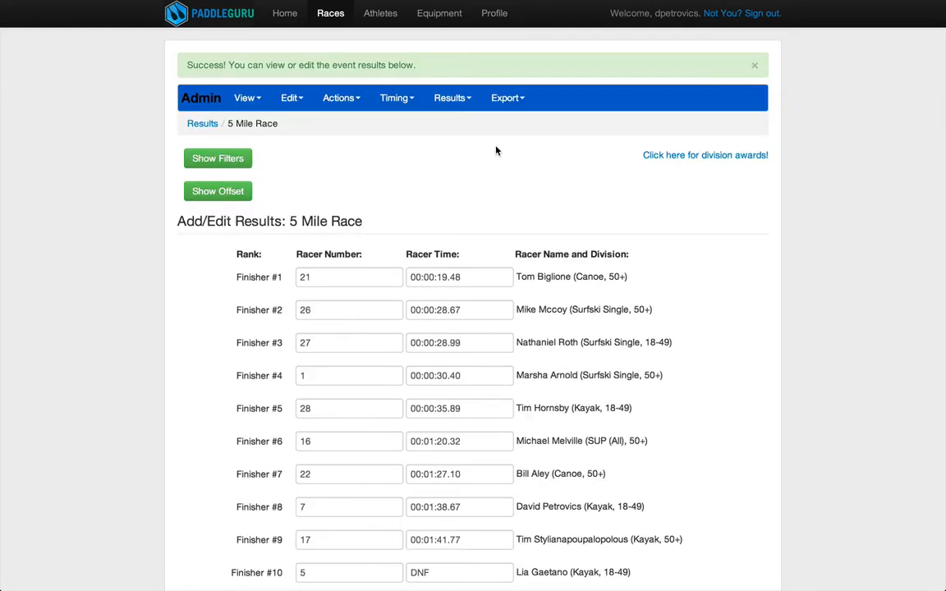
- Examine the saved finisher list, comparing the racer numbers and times of Finisher #4 and Finisher #5
scroll(499, 148, down, 5)
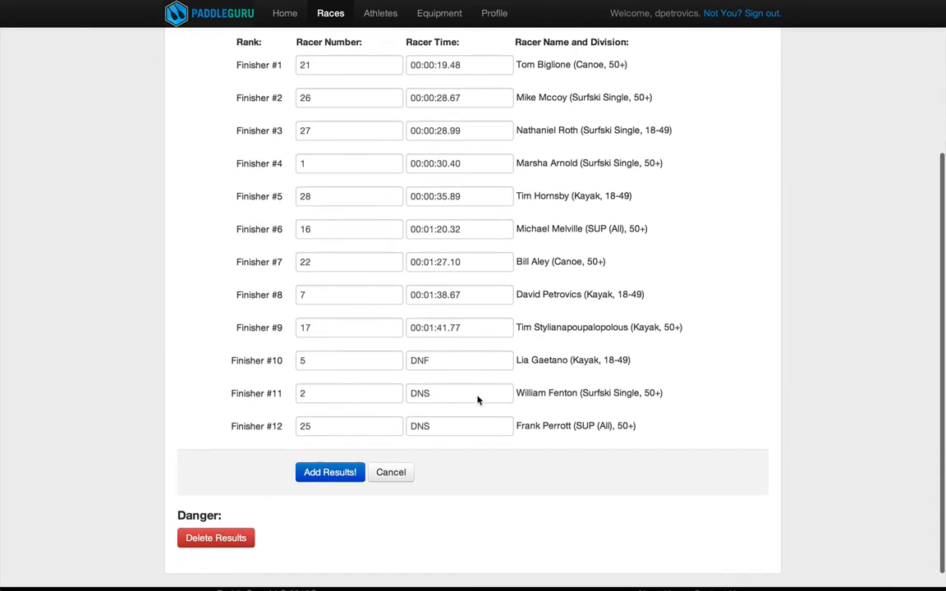
scroll(438, 534, down, 1)
scroll(560, 470, up, 4)
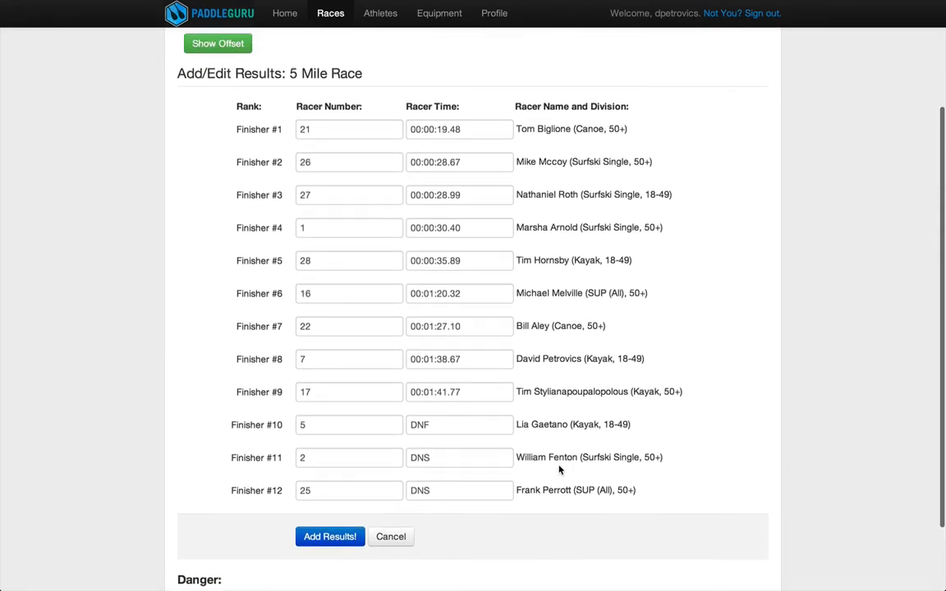
scroll(546, 315, down, 1)
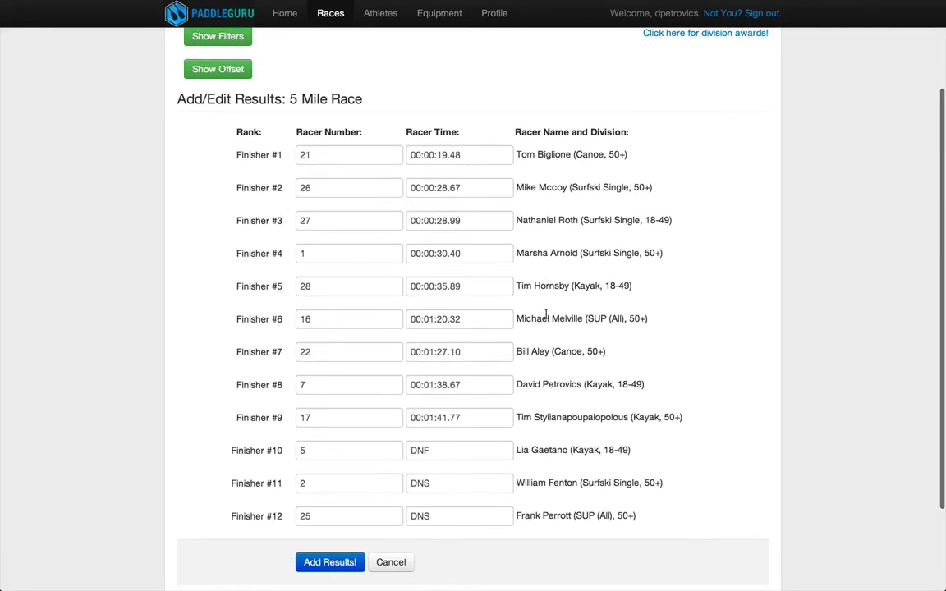
scroll(545, 315, up, 1)
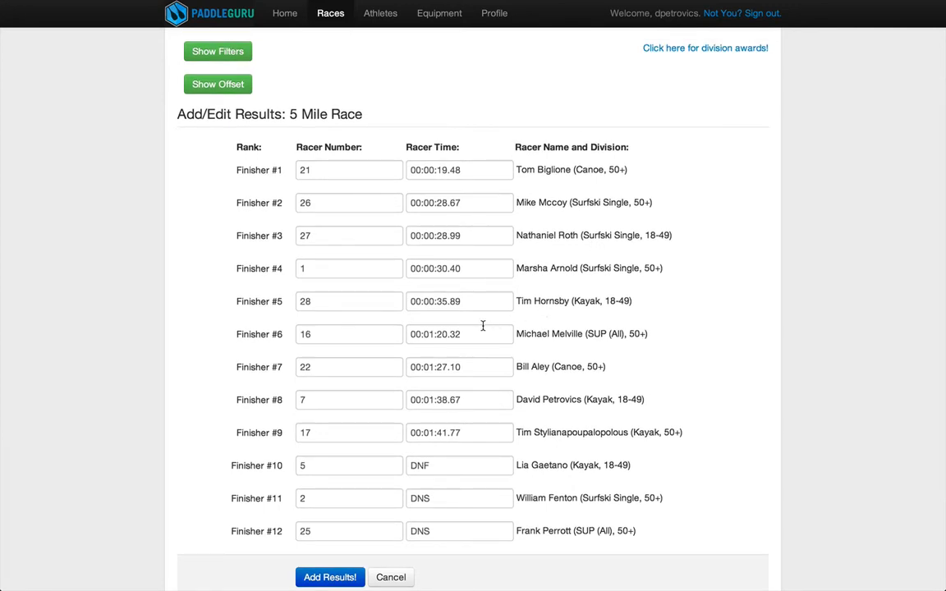
click(447, 299)
triple_click(424, 297)
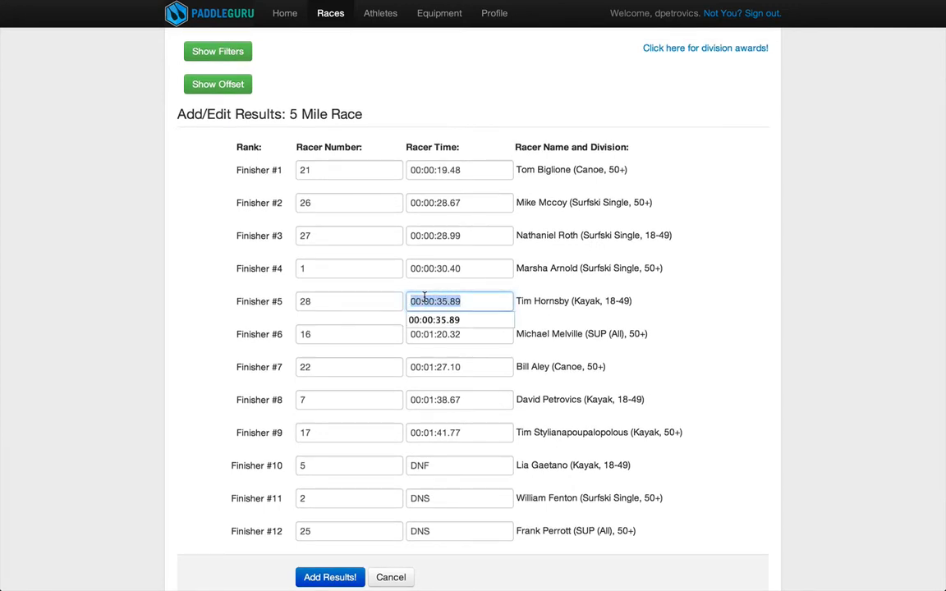
triple_click(365, 300)
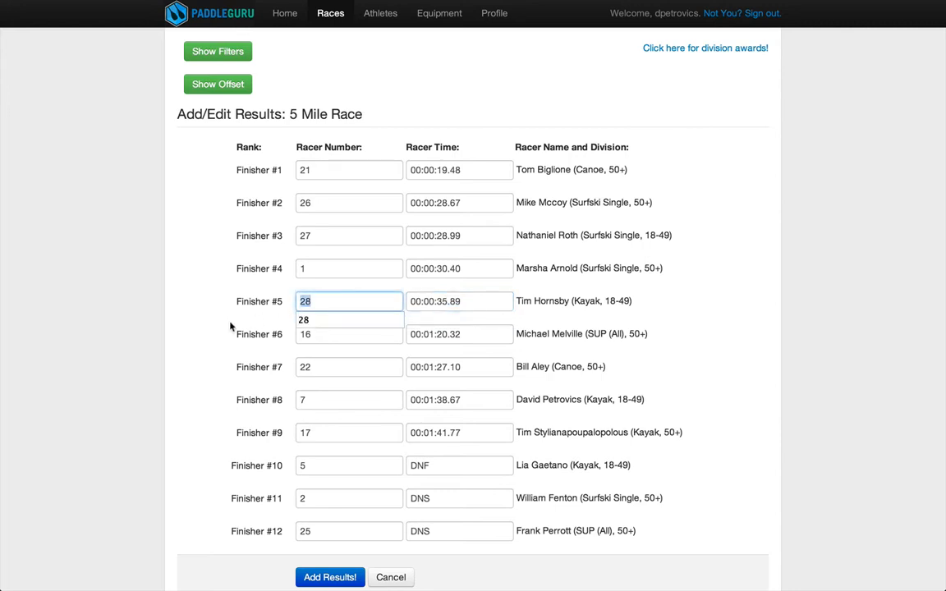
click(188, 327)
click(455, 268)
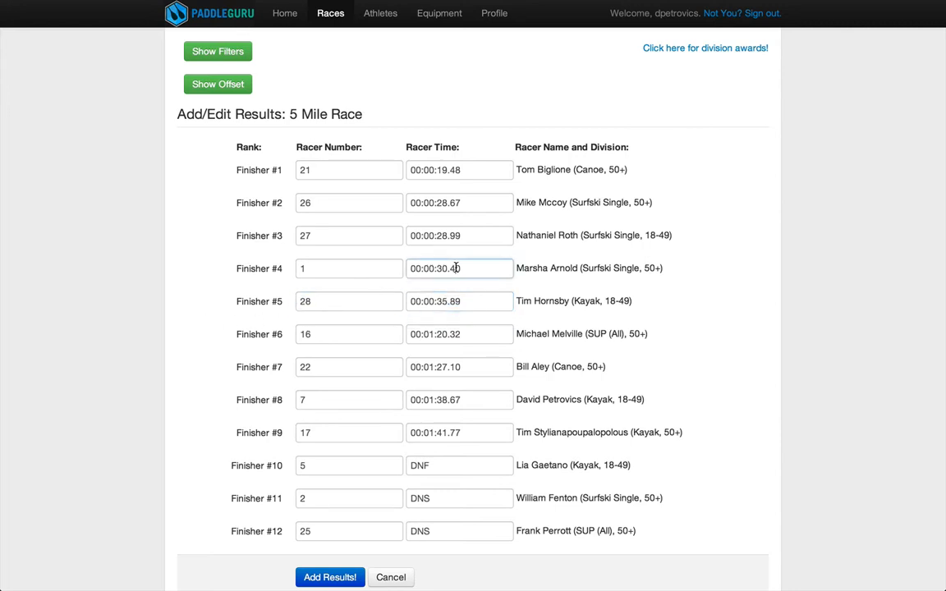
click(450, 300)
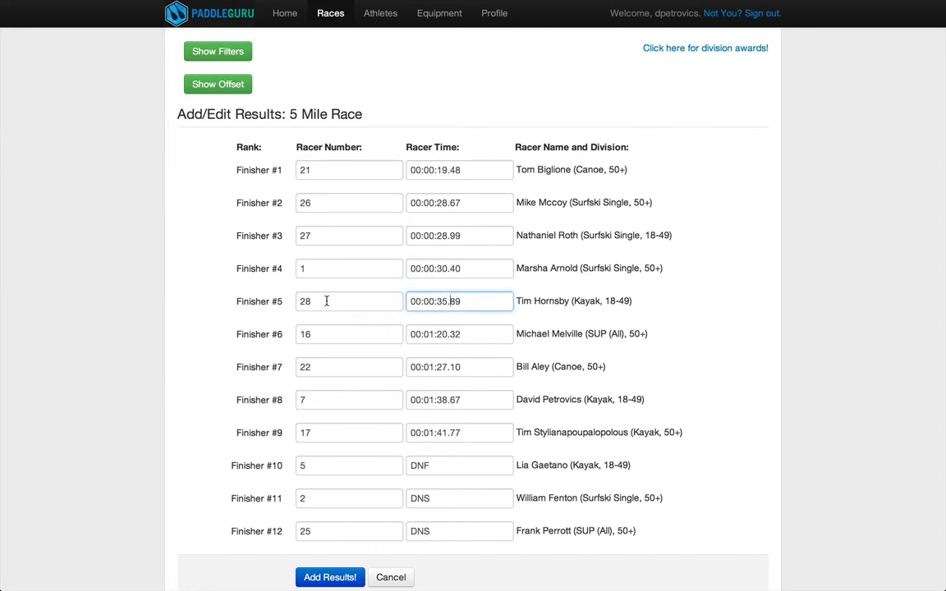
- Swap the racers in fourth and fifth place by setting Finisher #4 to number 28 and Finisher #5 to number 1
click(309, 269)
key(BackSpace)
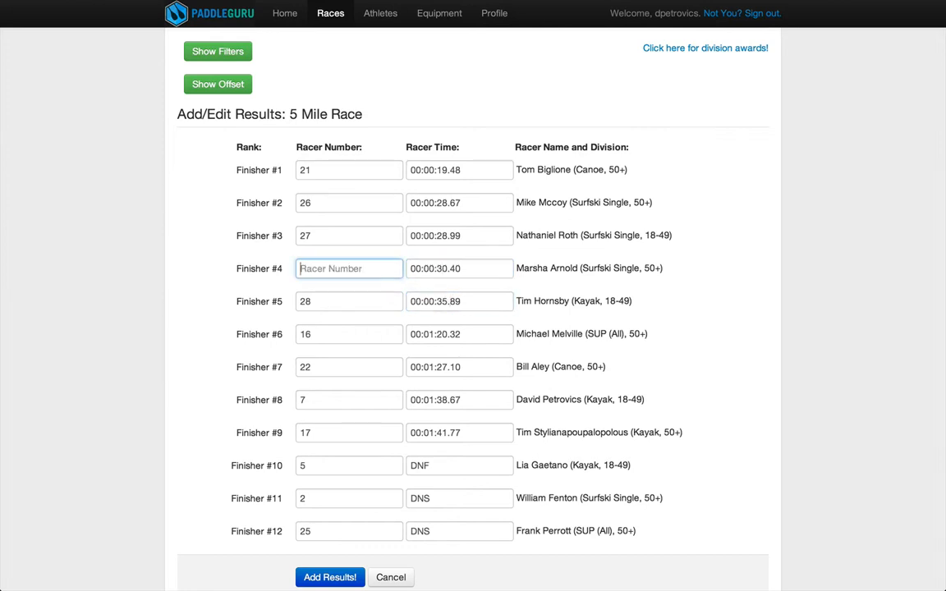
text(28)
key(Tab)
double_click(319, 304)
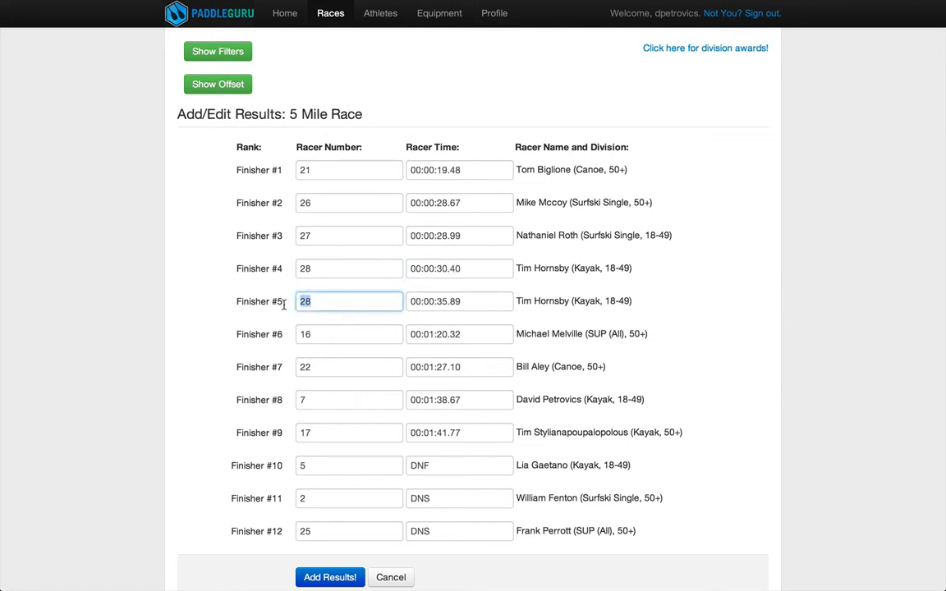
text(1)
key(Tab)
- Submit the corrected 5 Mile Race results and review the saved finisher order
scroll(304, 394, down, 2)
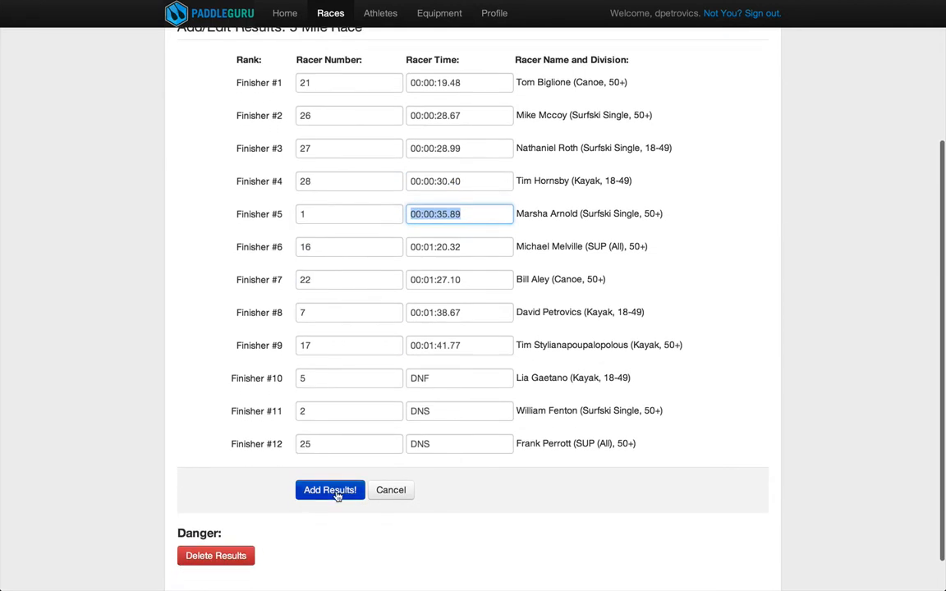
click(333, 493)
key(Return)
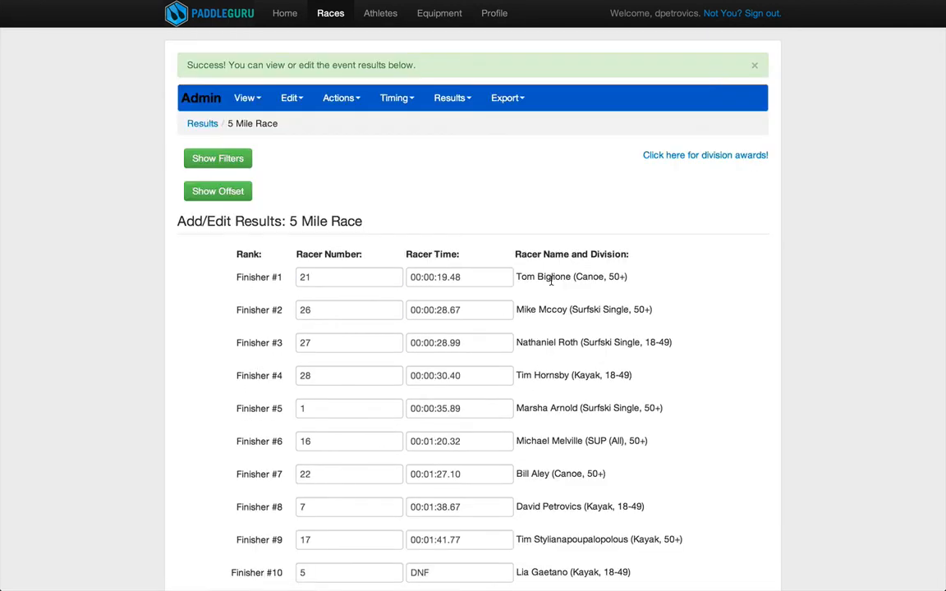
scroll(550, 283, down, 2)
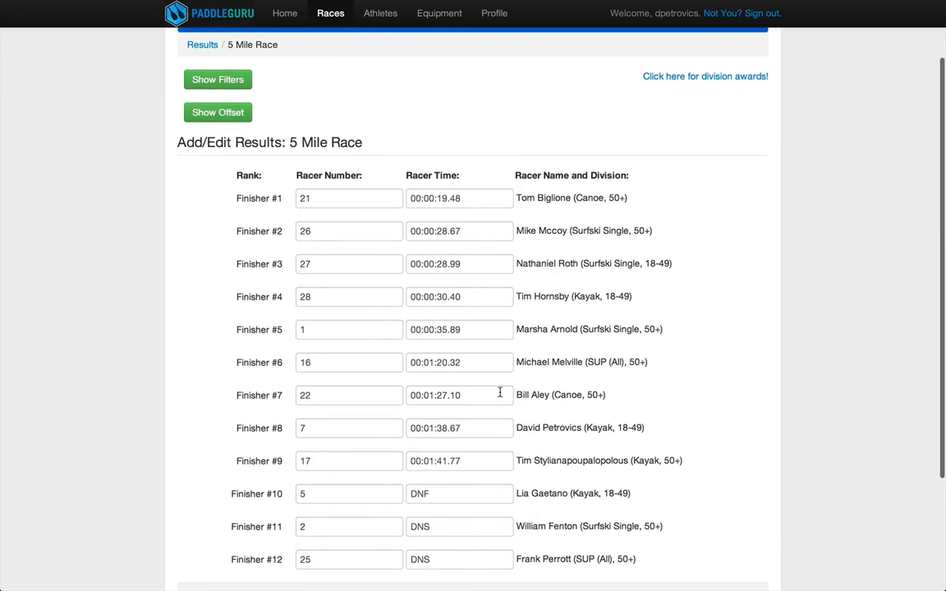
scroll(526, 431, up, 1)
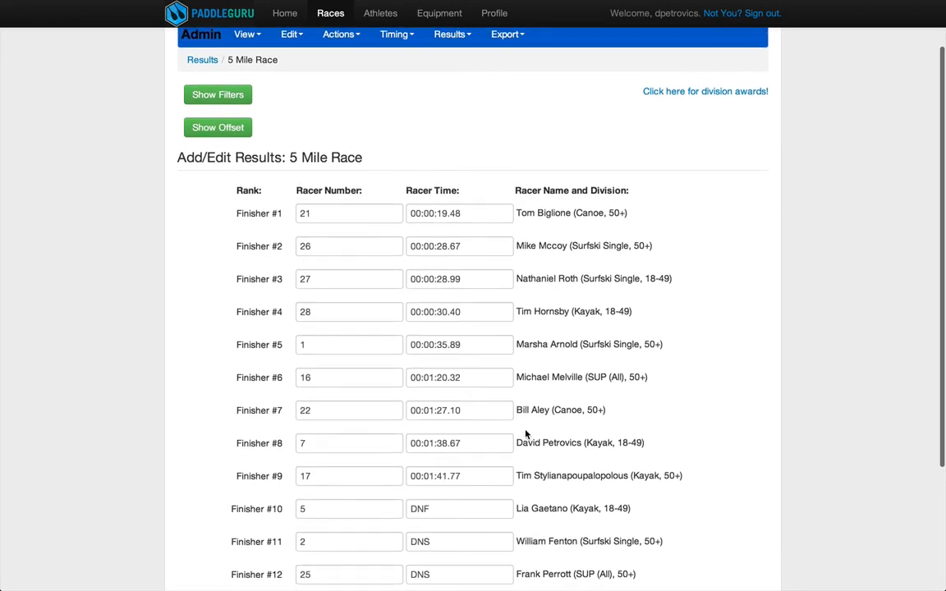
scroll(672, 197, up, 1)
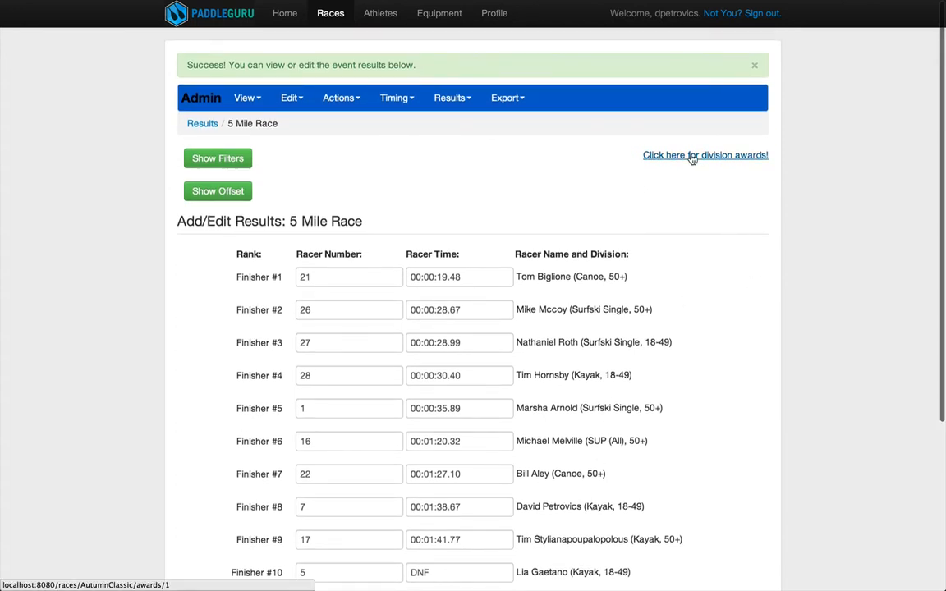
- Examine the division awards of the 5 Mile Race across all divisions, and return to the race's results editing page
click(692, 160)
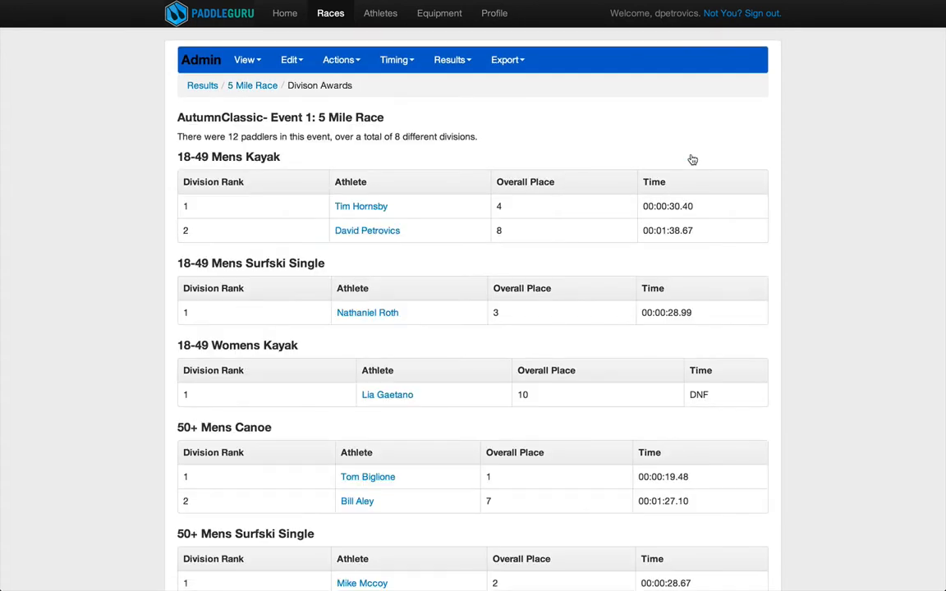
scroll(597, 178, down, 1)
scroll(597, 179, down, 5)
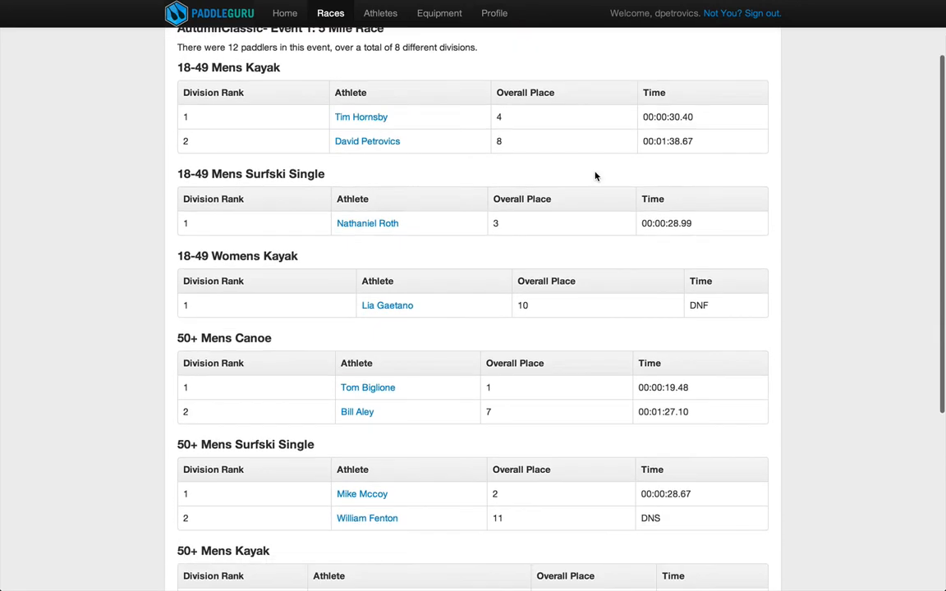
scroll(564, 419, down, 3)
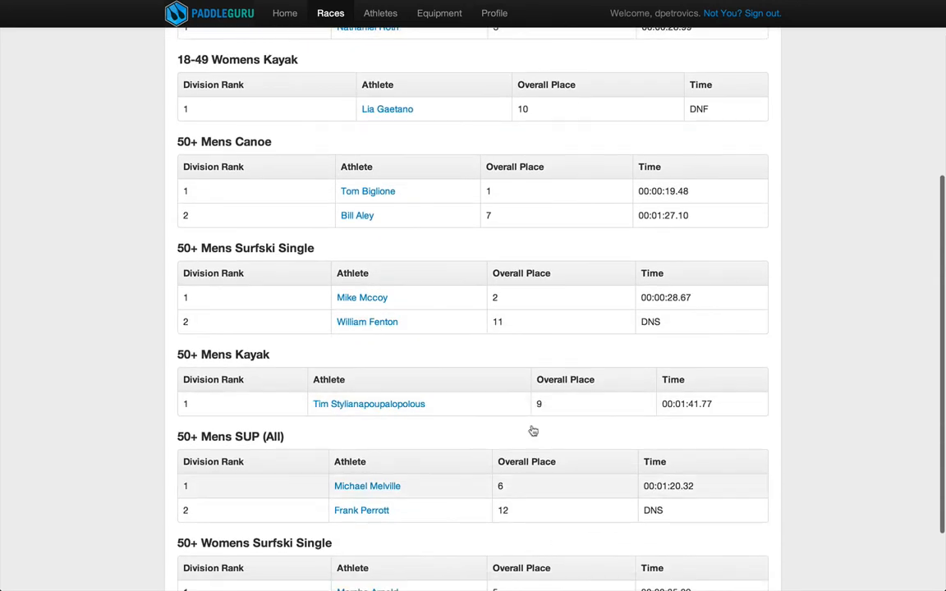
scroll(502, 333, down, 2)
scroll(410, 343, up, 5)
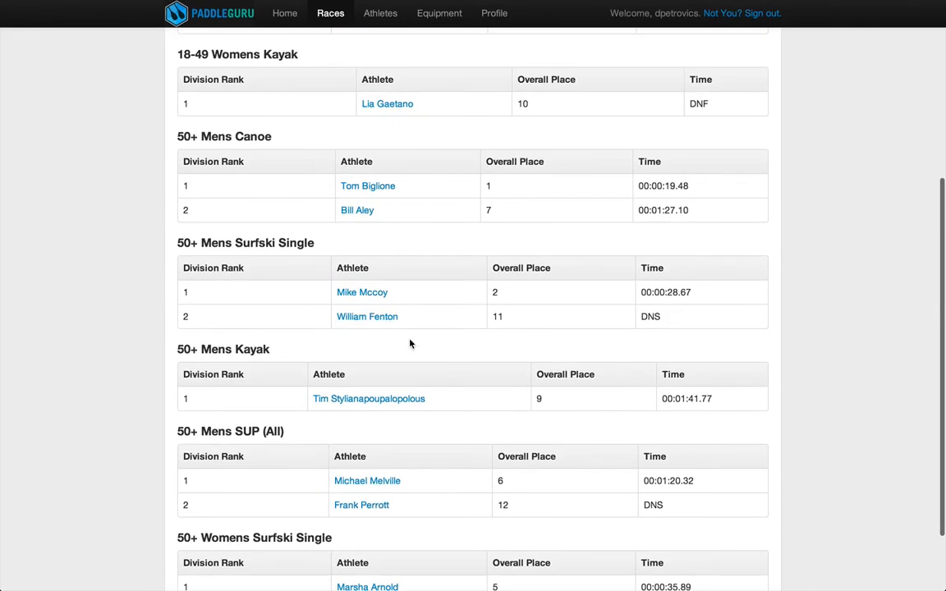
scroll(377, 271, up, 5)
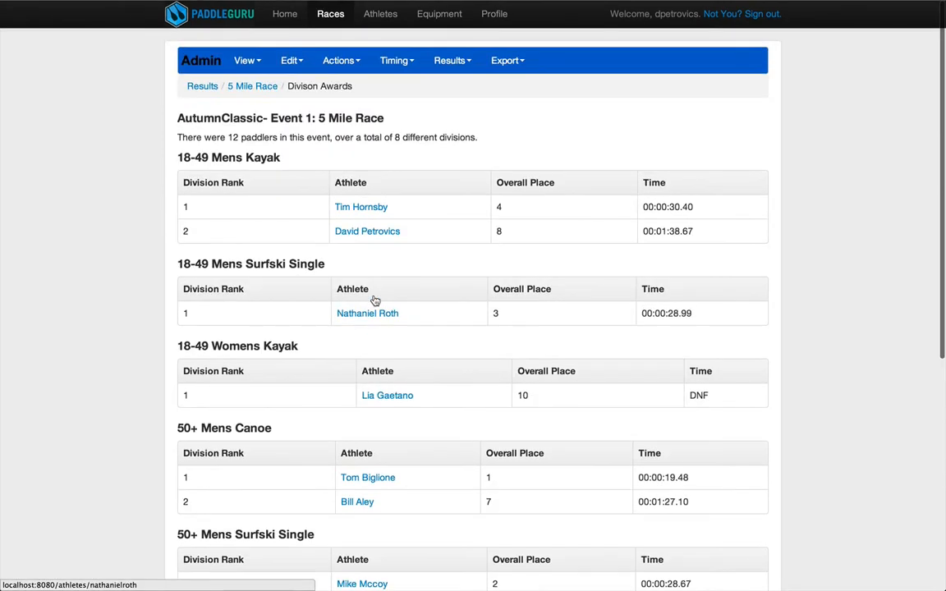
click(255, 86)
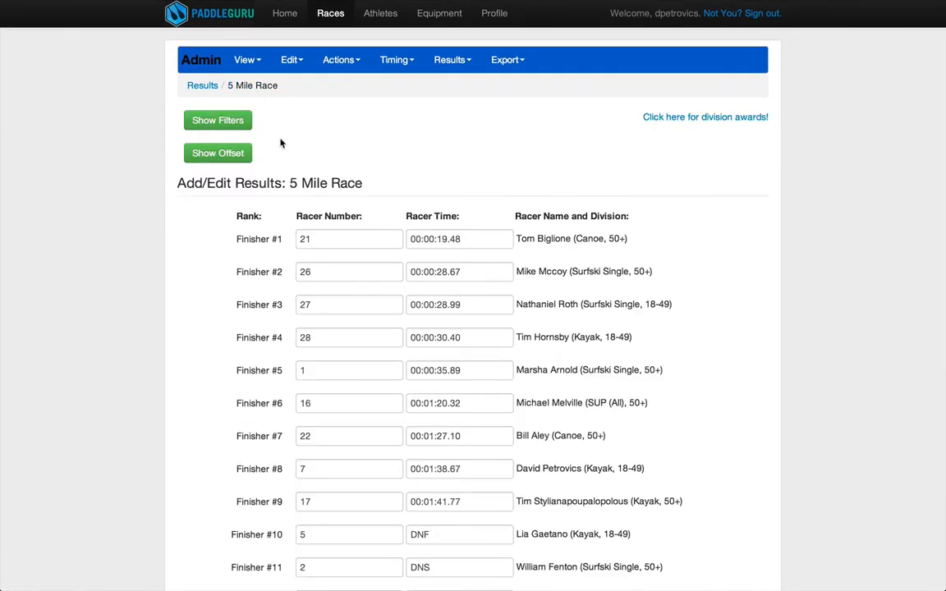